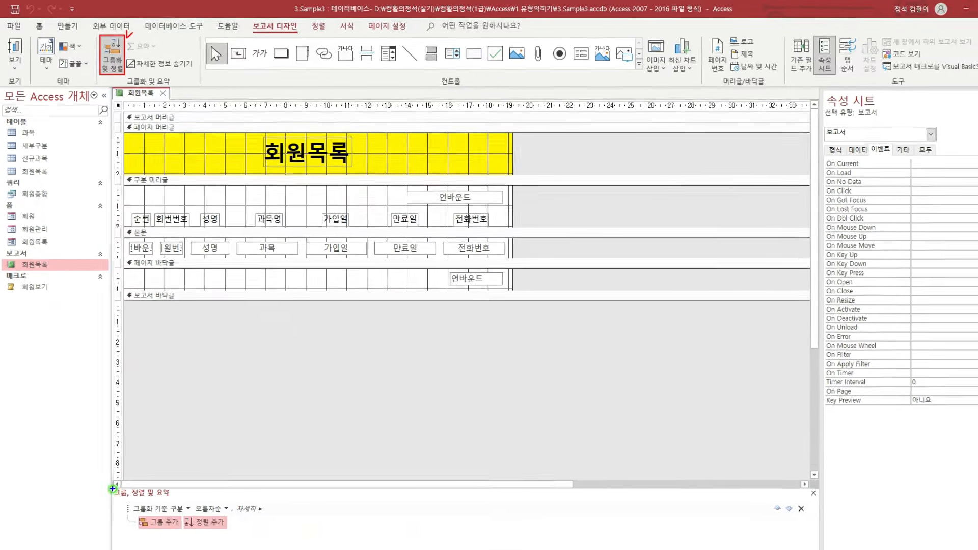
- Add an ascending sort on the 성명 field beneath the existing 구분 grouping of the 회원목록 report
mouse_move(107, 465)
mouse_down()
mouse_move(170, 506)
mouse_move(417, 525)
mouse_move(595, 522)
mouse_up()
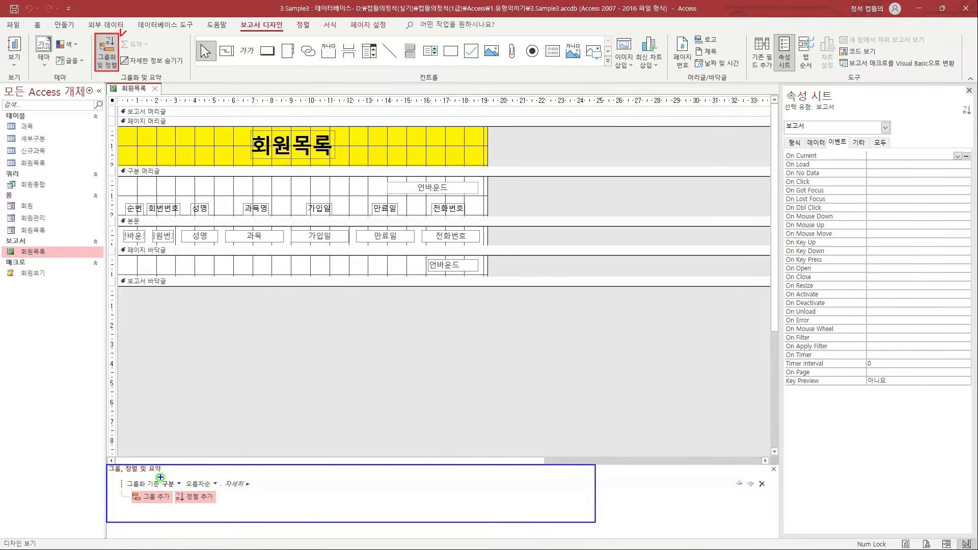
drag(125, 479, 184, 489)
drag(212, 488, 219, 487)
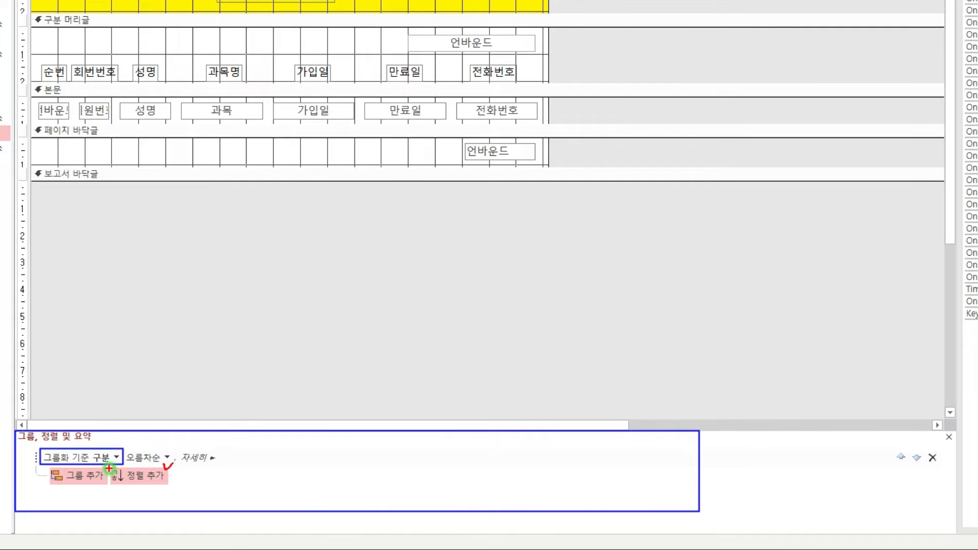
drag(172, 490, 215, 502)
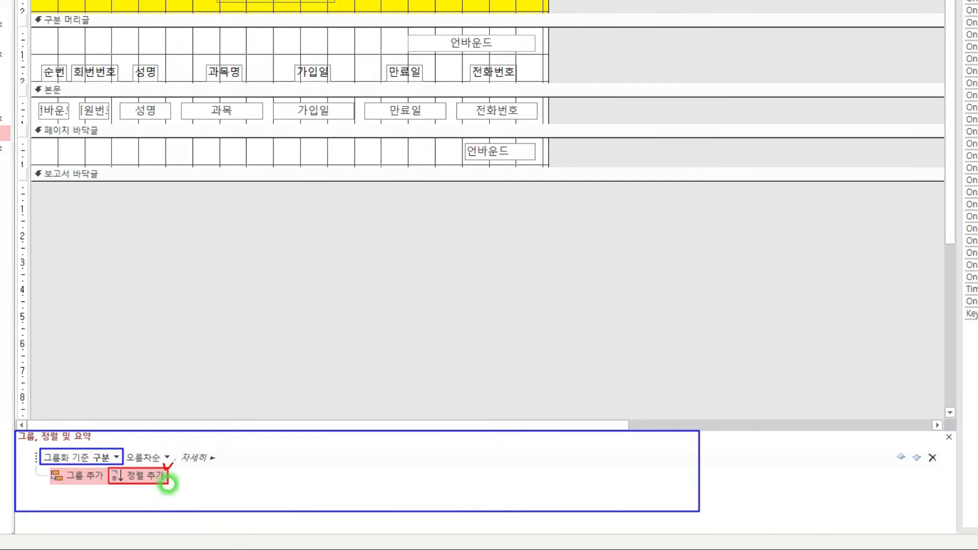
click(138, 475)
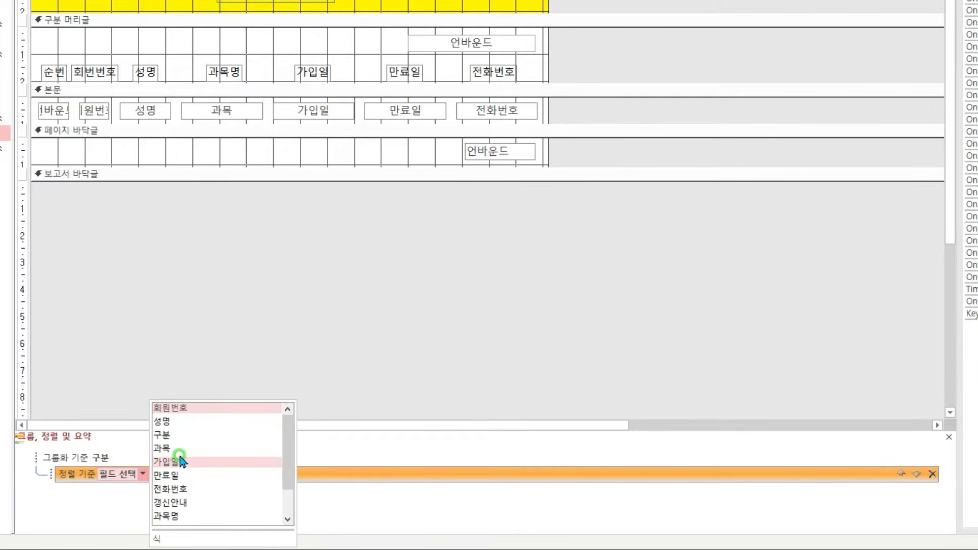
click(192, 428)
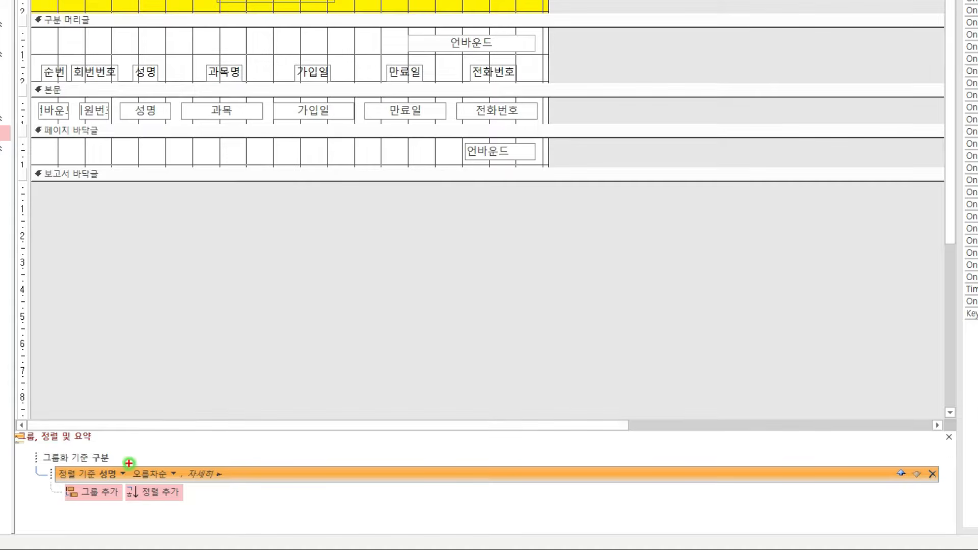
mouse_move(128, 465)
mouse_down()
mouse_move(182, 485)
mouse_move(181, 458)
mouse_up()
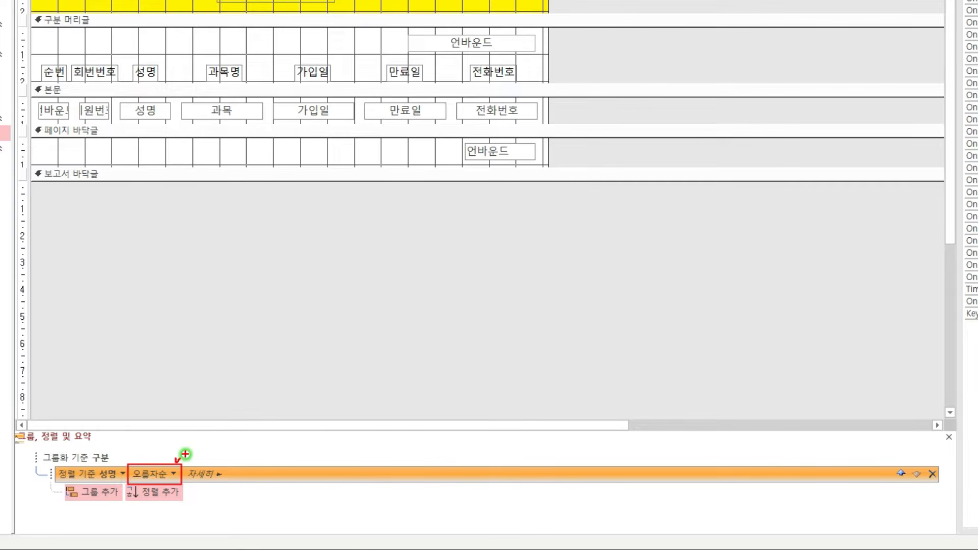
key(Escape)
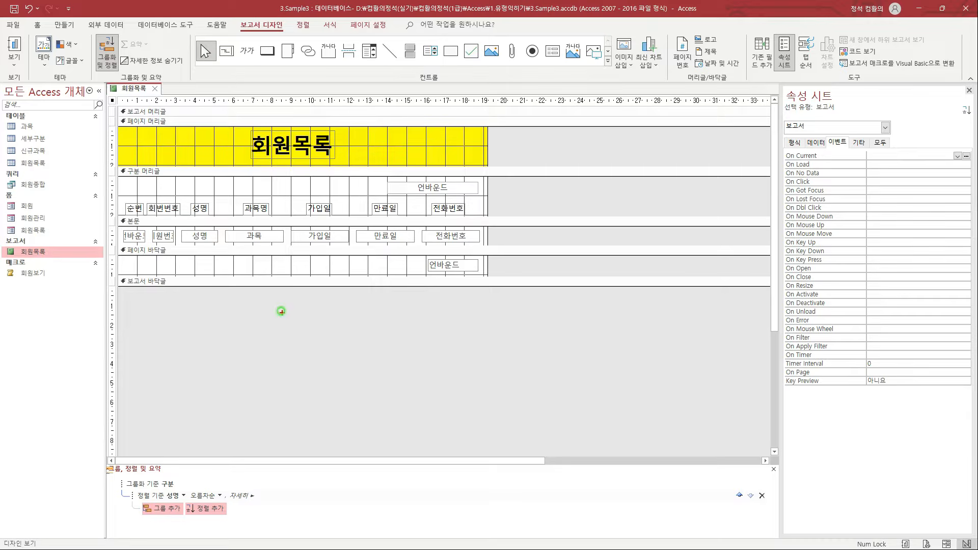
- Set the 반복 실행 구역 property of the 구분 머리글 section to 예
drag(118, 165, 489, 217)
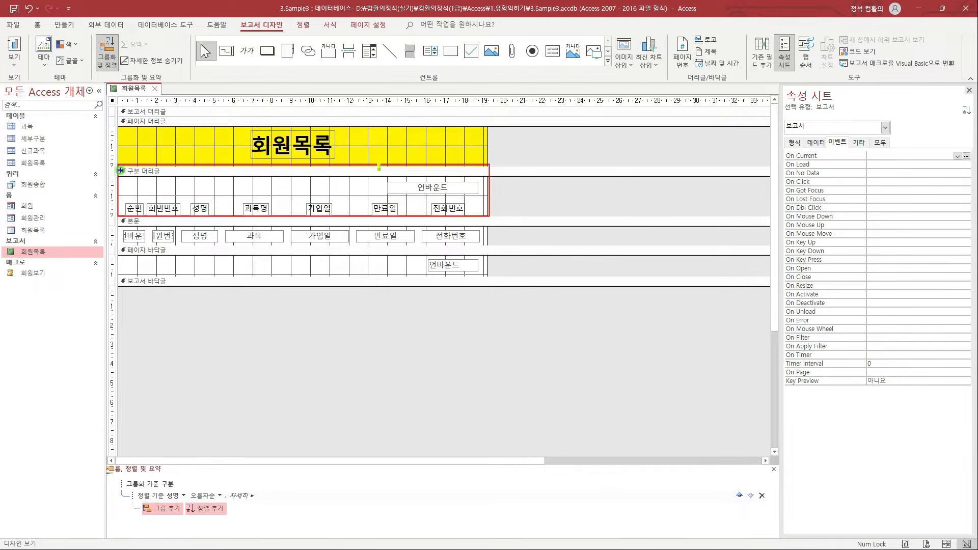
drag(118, 165, 183, 176)
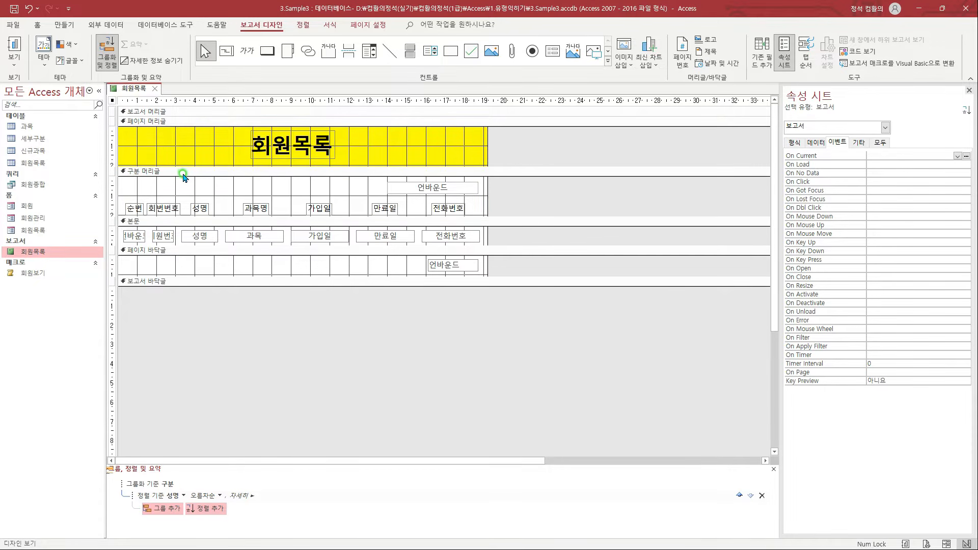
click(183, 173)
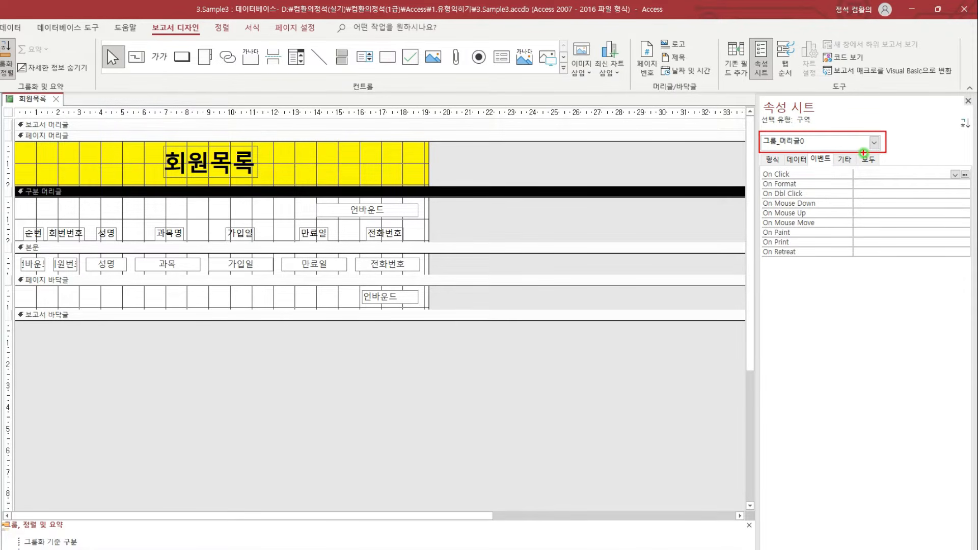
click(772, 159)
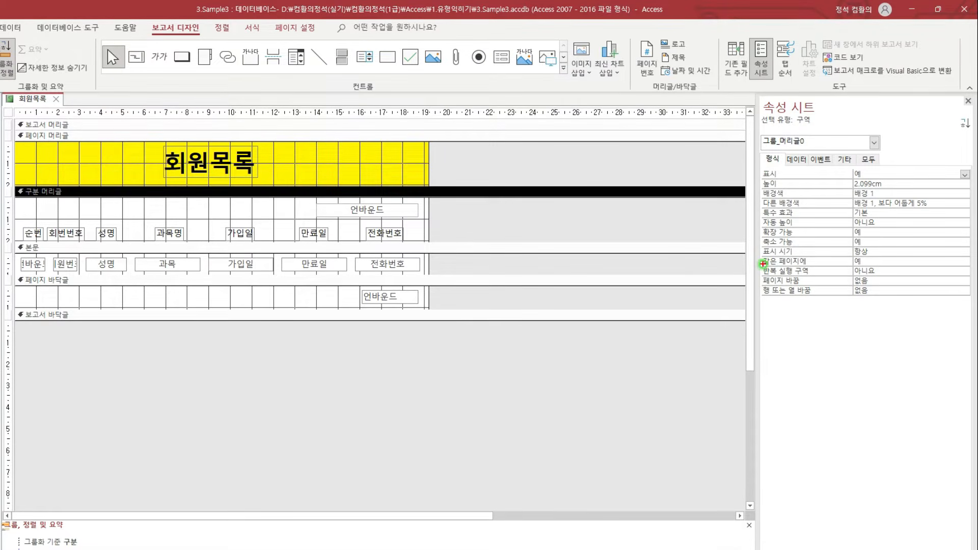
drag(760, 265, 891, 277)
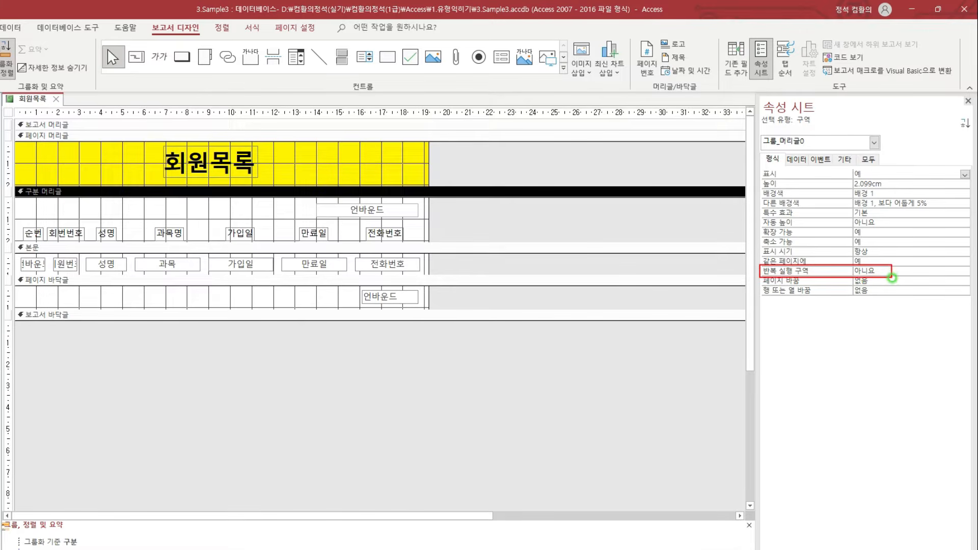
click(899, 270)
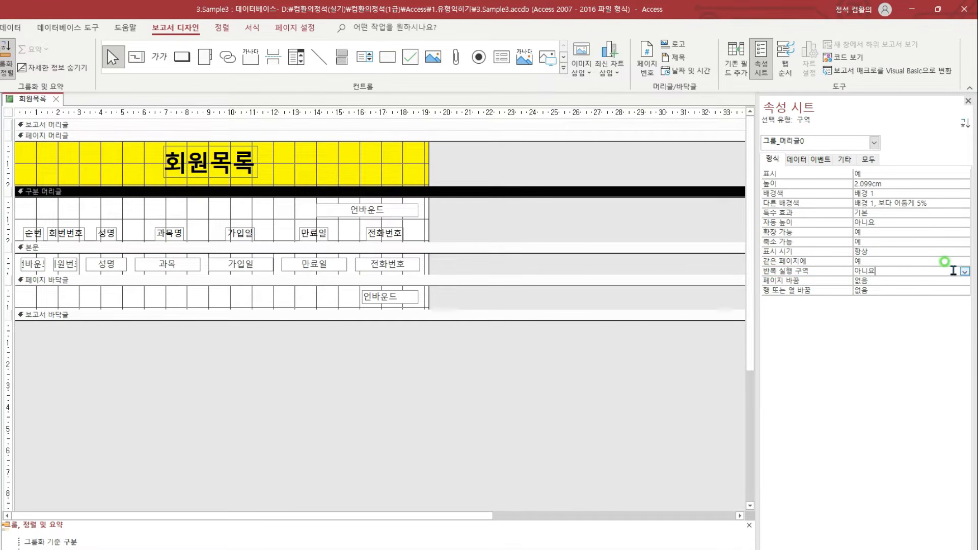
click(964, 272)
click(945, 280)
- Set the 페이지 바꿈 property of the 구분 머리글 section to 구역 전
drag(762, 276, 908, 286)
click(952, 280)
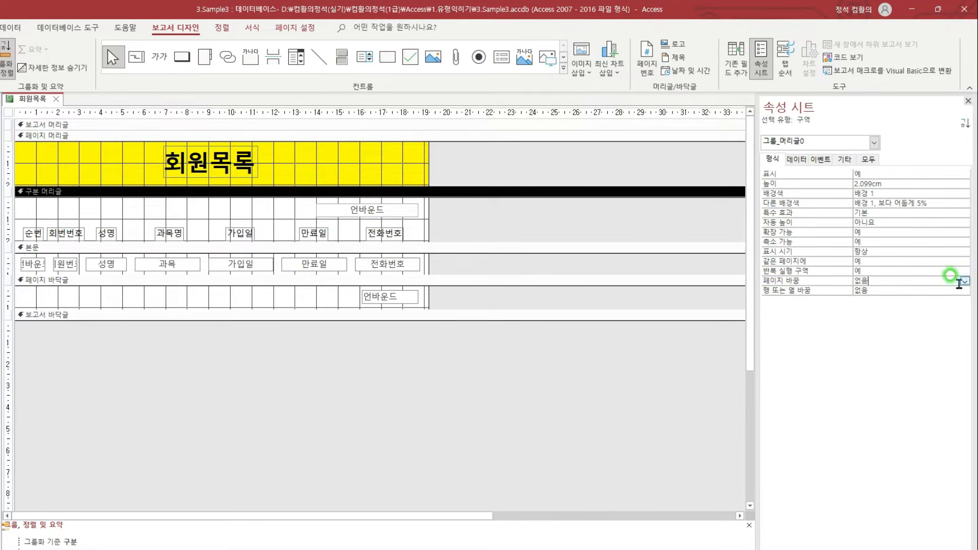
click(964, 281)
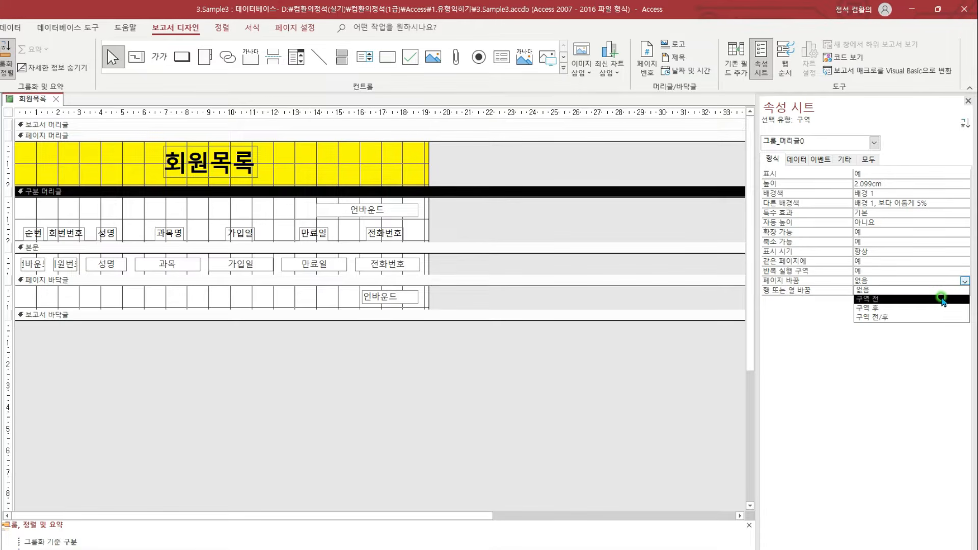
click(942, 299)
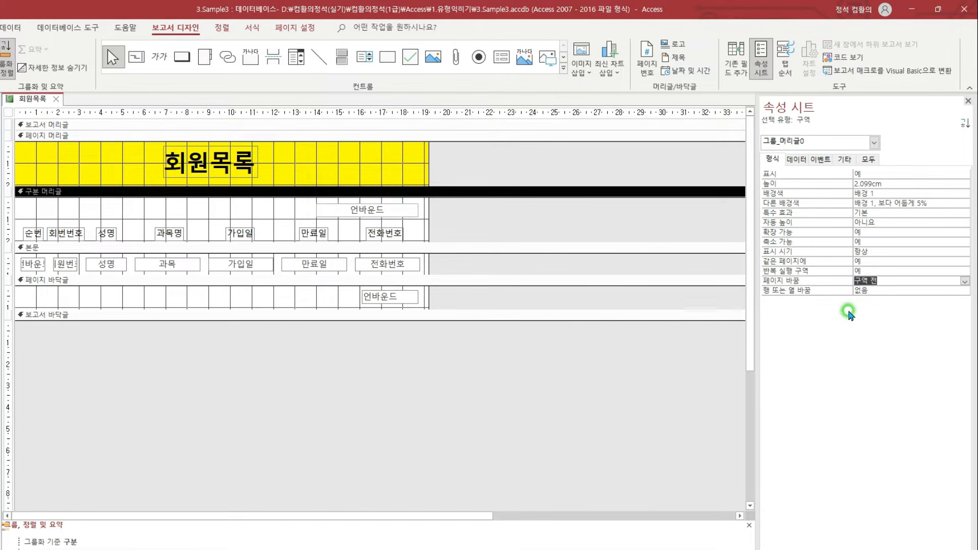
mouse_move(761, 265)
mouse_down()
mouse_move(815, 283)
mouse_move(893, 286)
mouse_up()
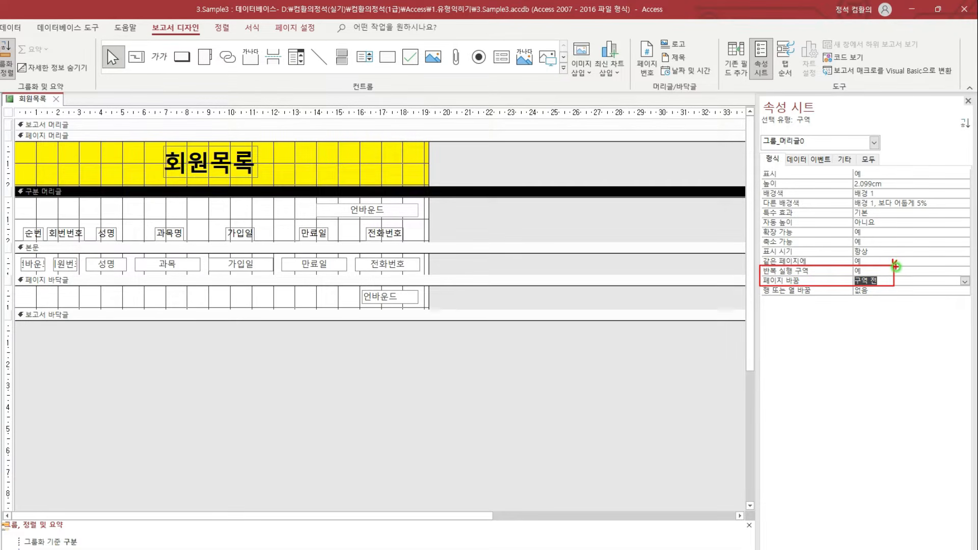
key(Escape)
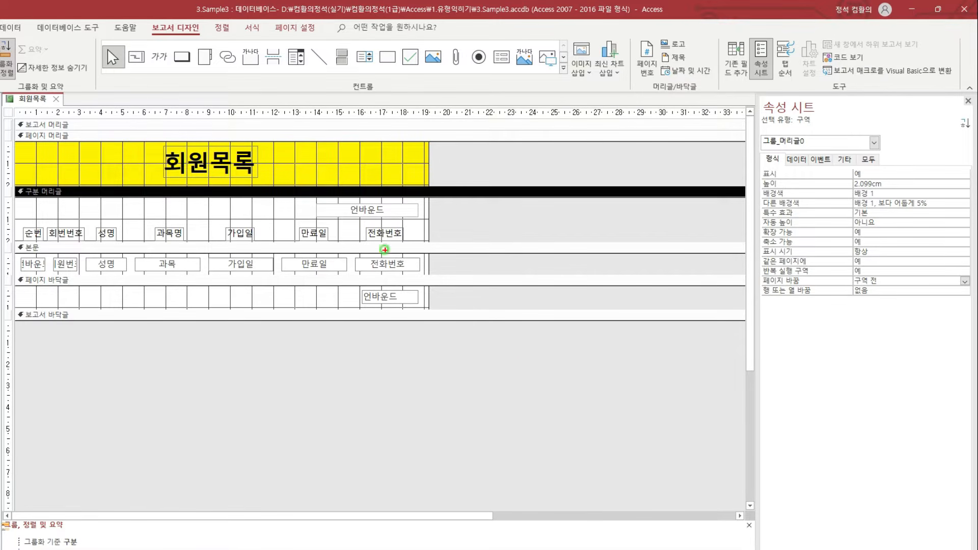
- Select the unbound txt구분 text box in the 구분 머리글 section
drag(311, 201, 417, 213)
click(399, 213)
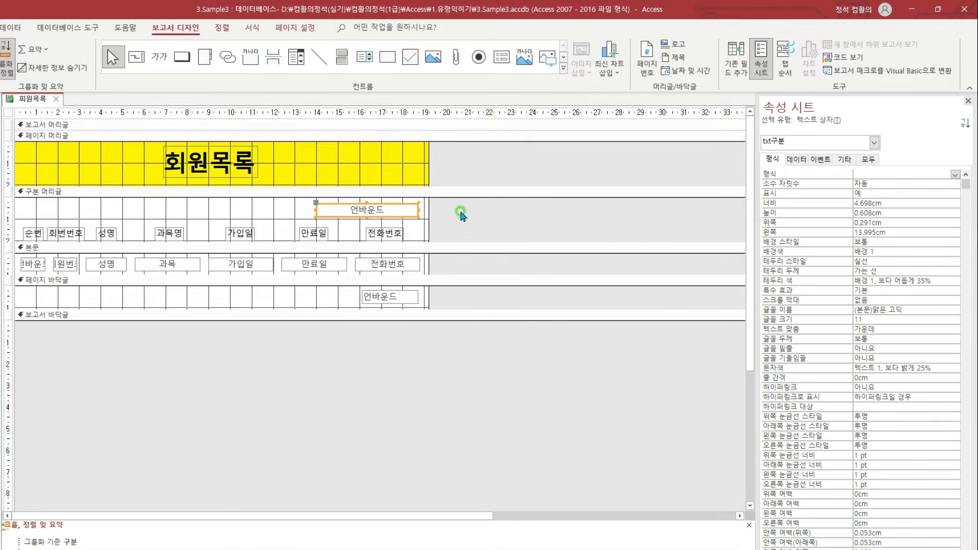
drag(758, 131, 883, 153)
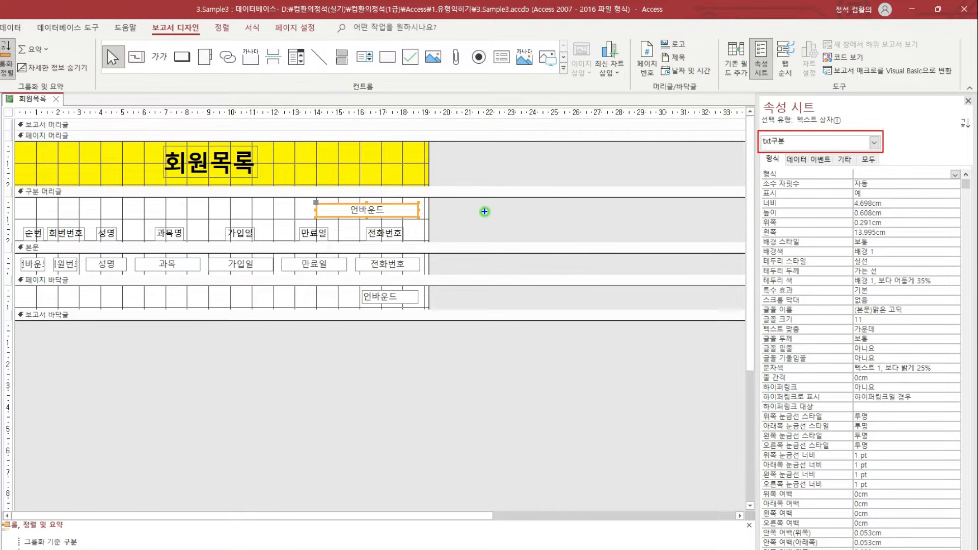
drag(867, 134, 884, 151)
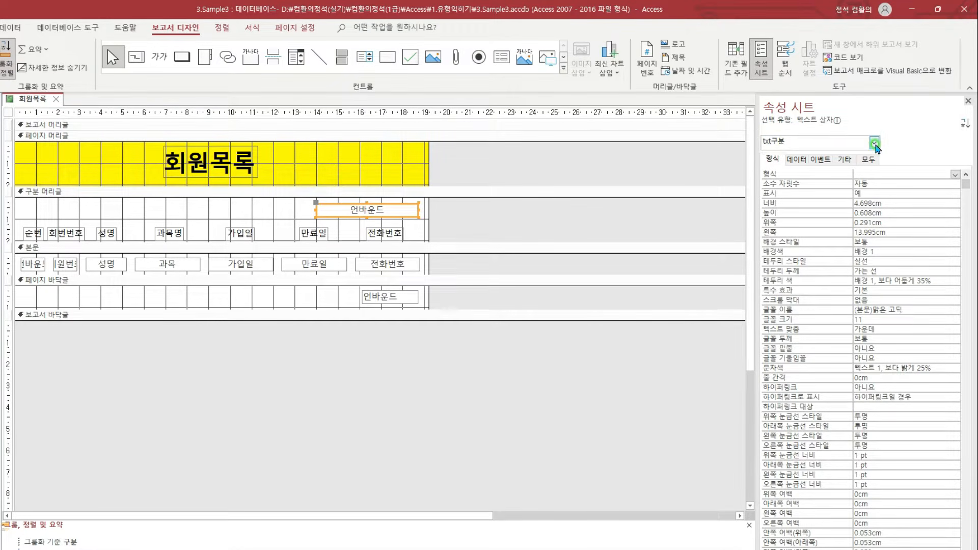
click(875, 144)
drag(876, 206, 876, 170)
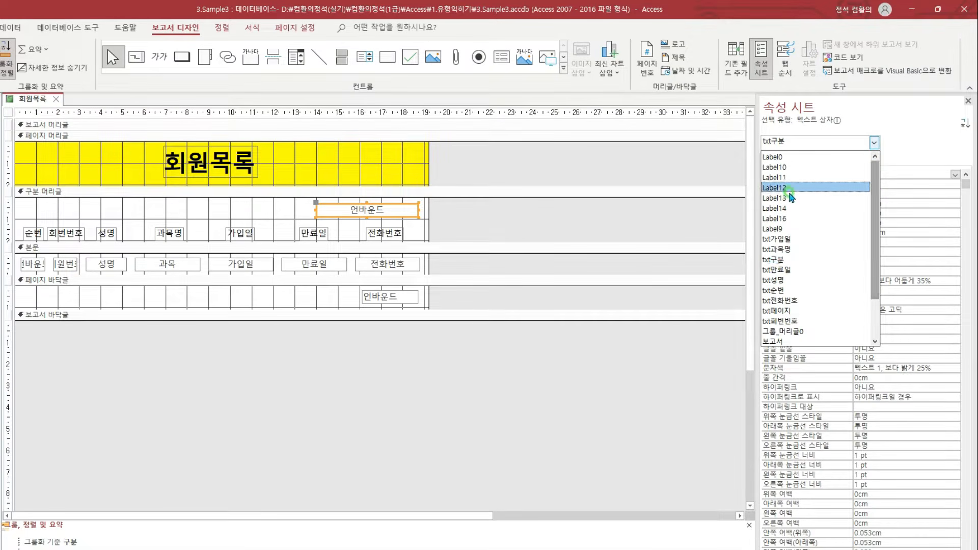
click(696, 169)
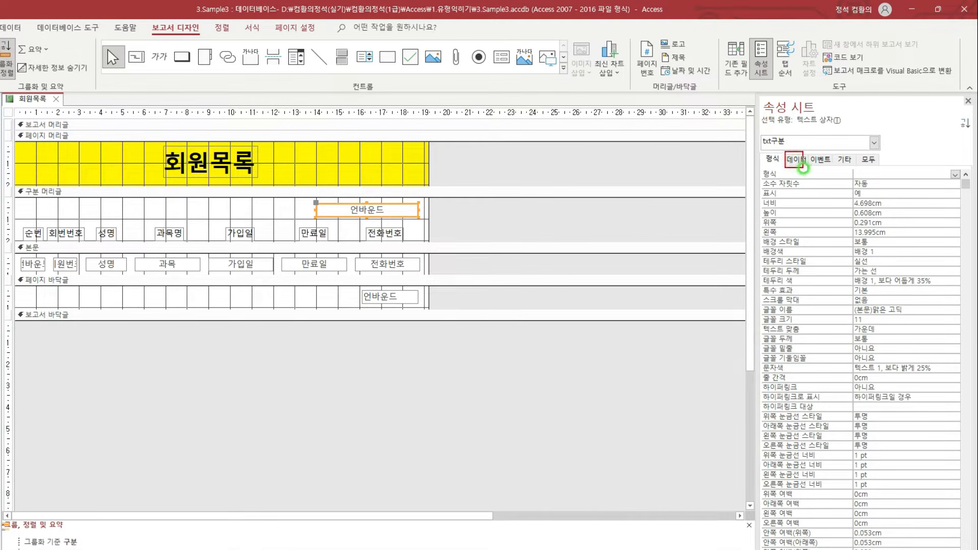
- Set the 컨트롤 원본 of txt구분 to the expression ="★" & [세부구분] & "★"
click(797, 162)
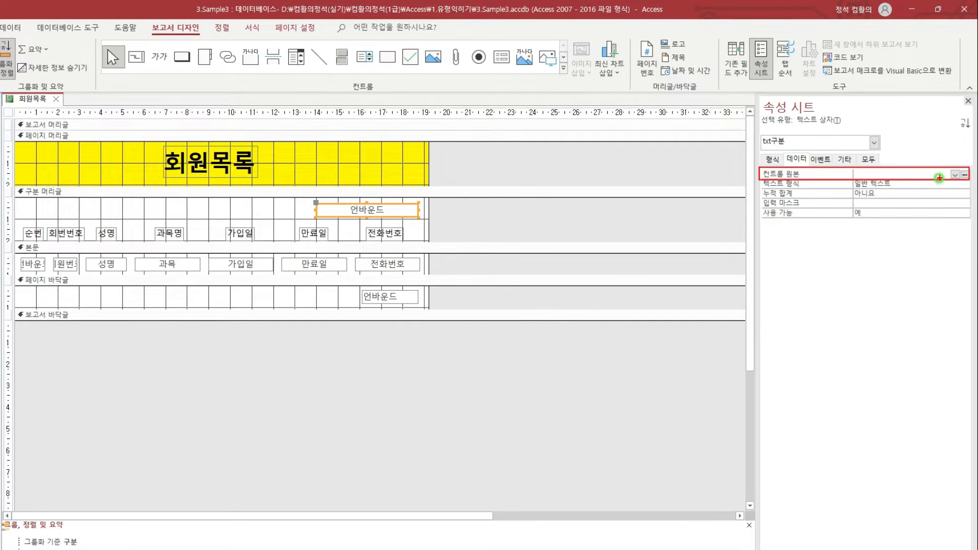
click(898, 173)
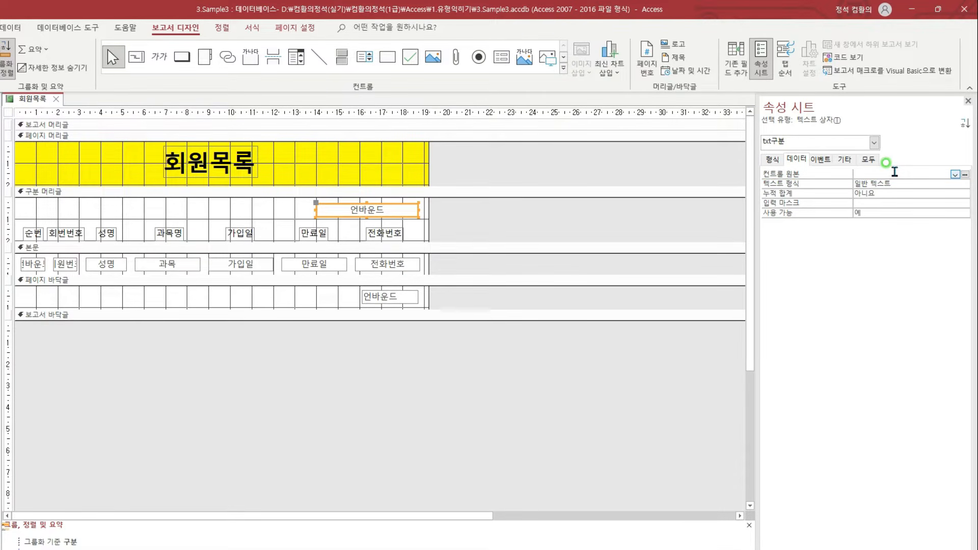
drag(851, 167, 972, 184)
key(Escape)
key(shift+F2)
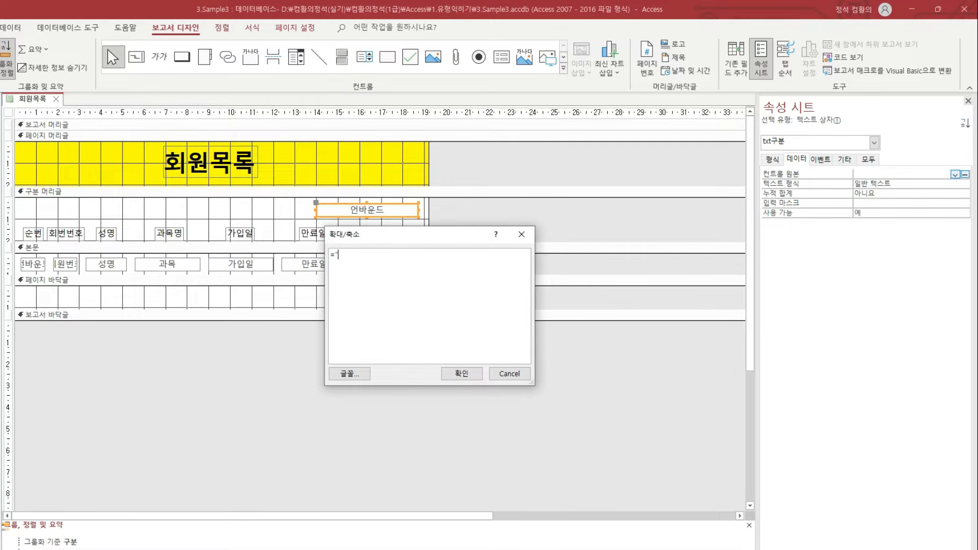
text(ㅁ)
key(Hangul_Hanja)
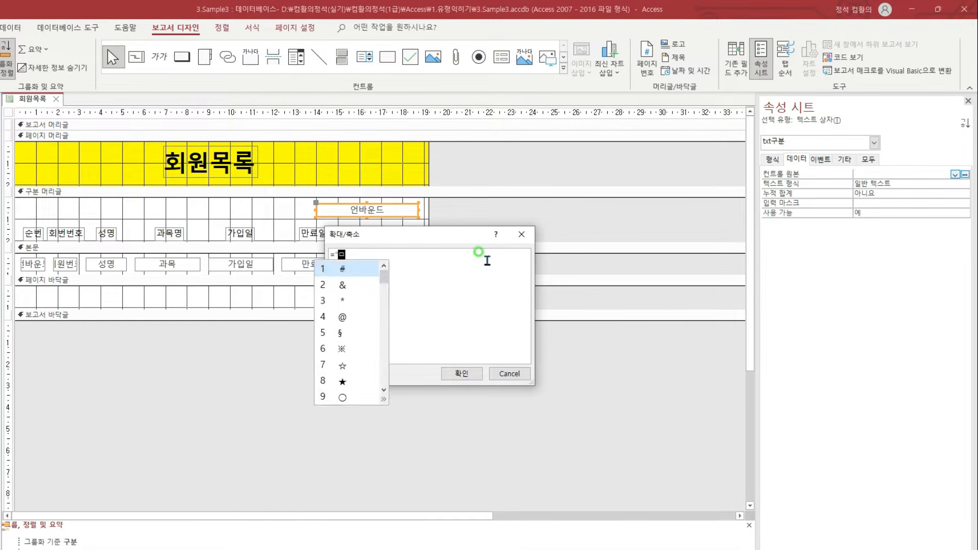
text(8)
text(")
text( &)
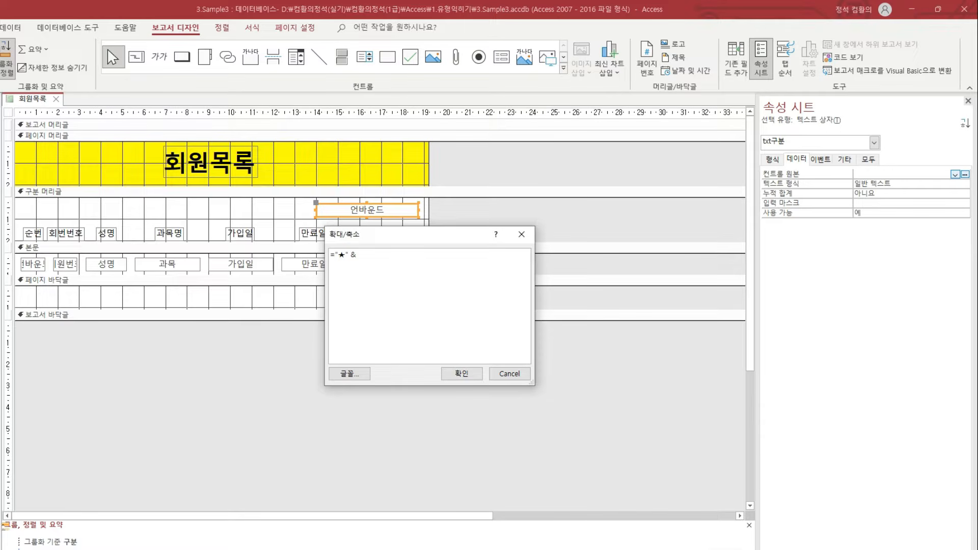
text([세부구분] & "ㅁ)
key(Hangul_Hanja)
text(8)
text("★)
click(461, 374)
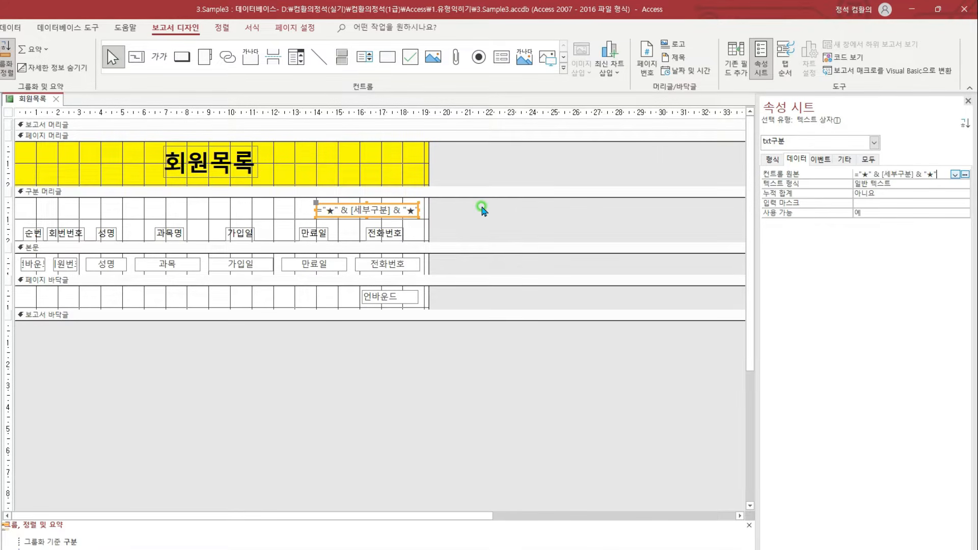
click(457, 375)
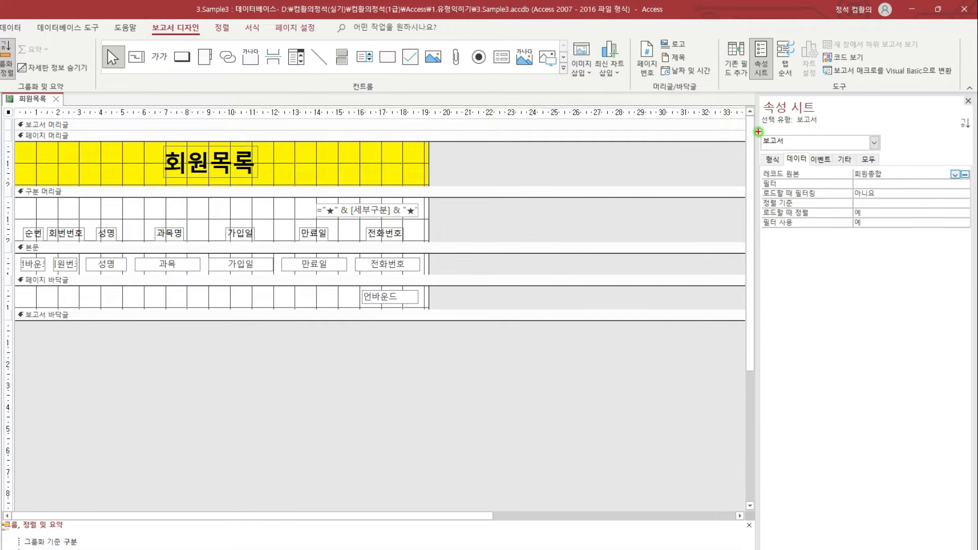
- Select the txt순번 text box in the 본문 section and set its 컨트롤 원본 to =1
click(874, 143)
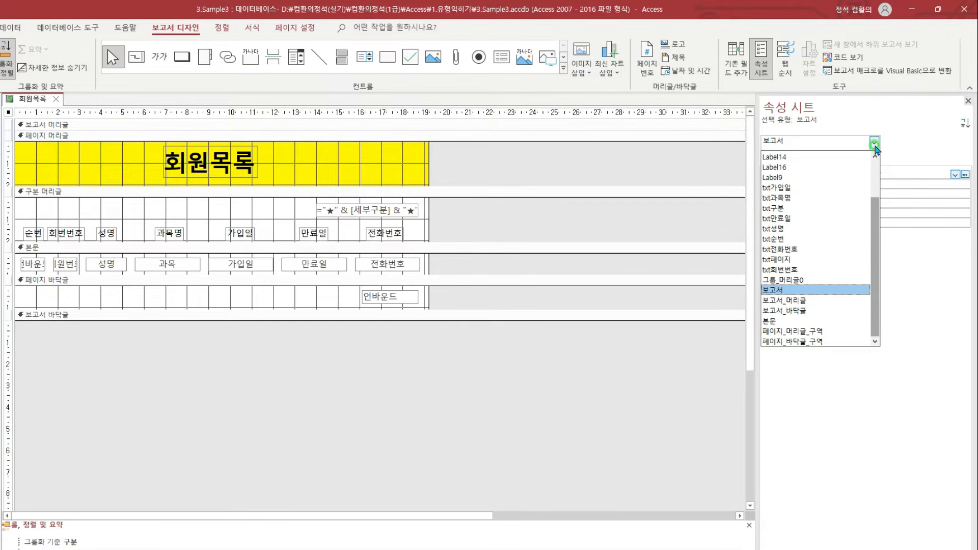
click(817, 240)
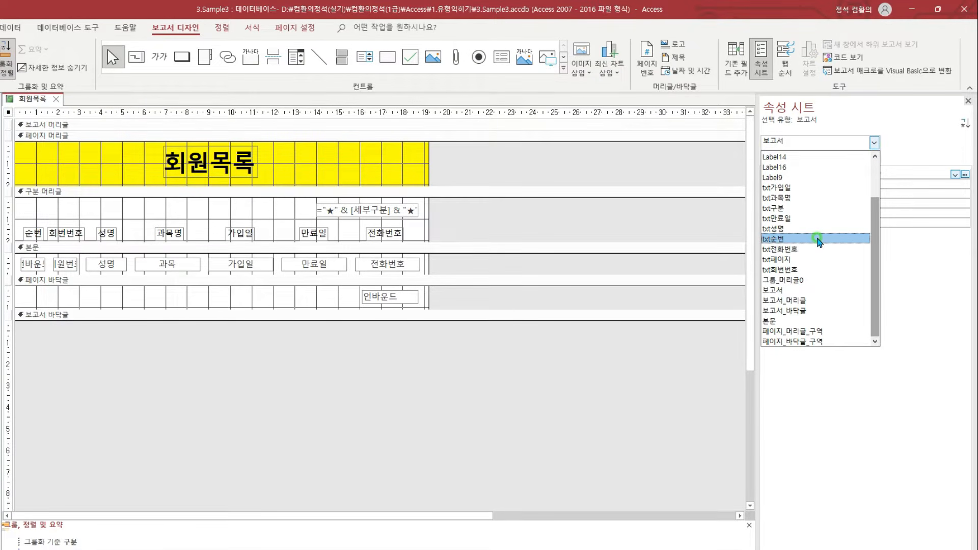
drag(14, 254, 51, 275)
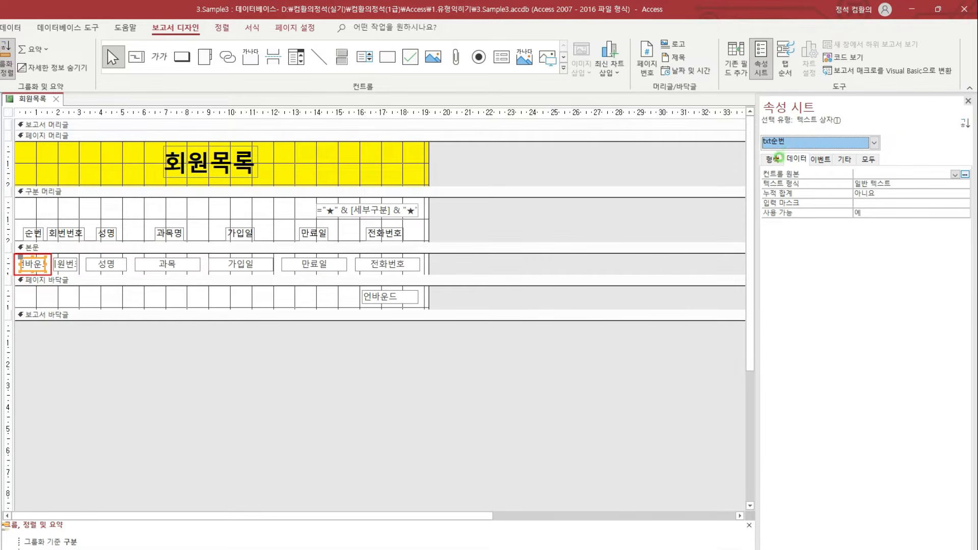
mouse_move(783, 153)
mouse_down()
mouse_move(808, 165)
mouse_move(806, 188)
mouse_move(815, 184)
mouse_move(800, 200)
mouse_up()
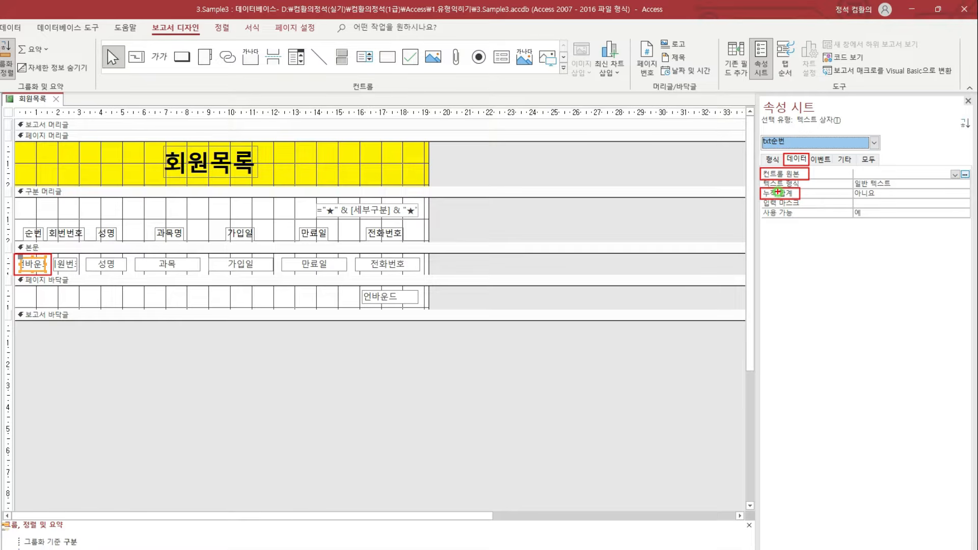
key(Escape)
click(863, 175)
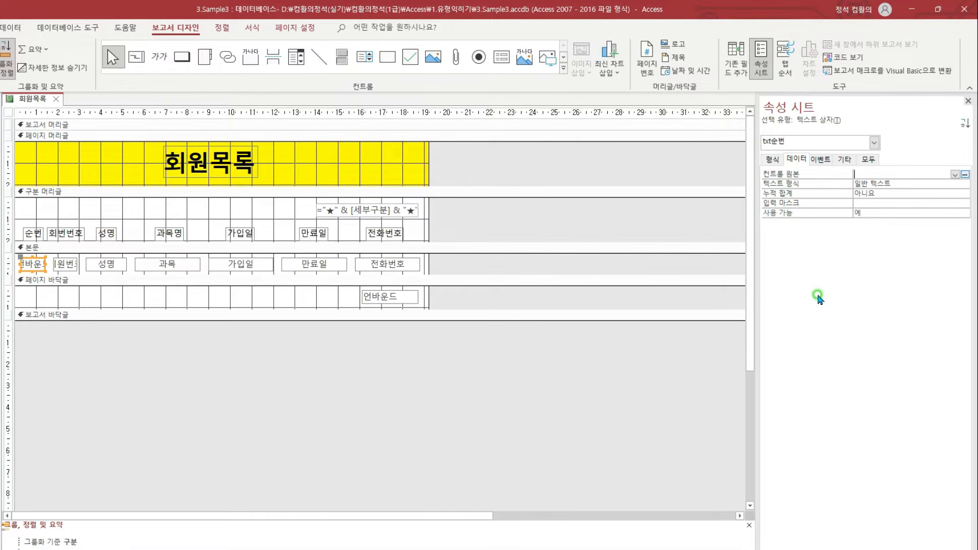
text(=1)
key(Return)
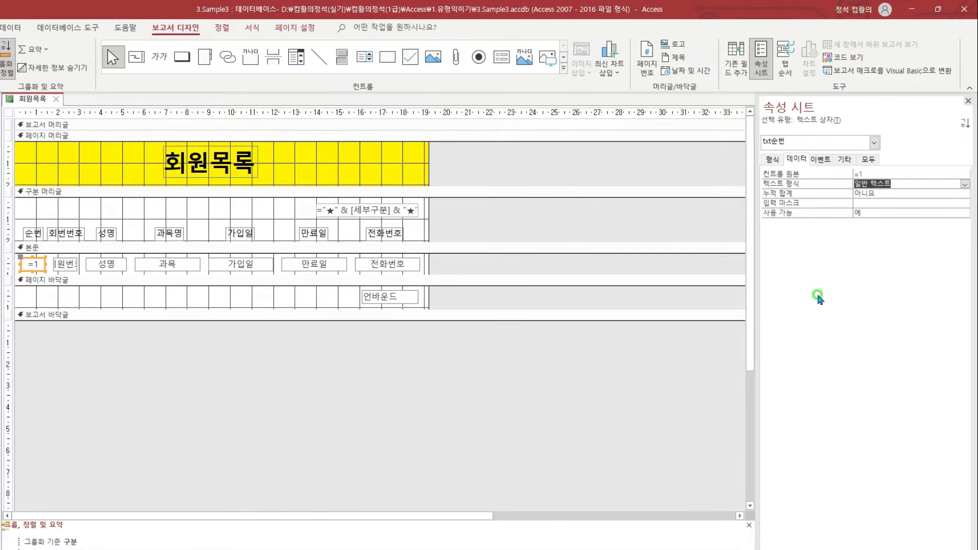
- Set the 누적 합계 property of txt순번 to 그룹
click(865, 194)
click(963, 195)
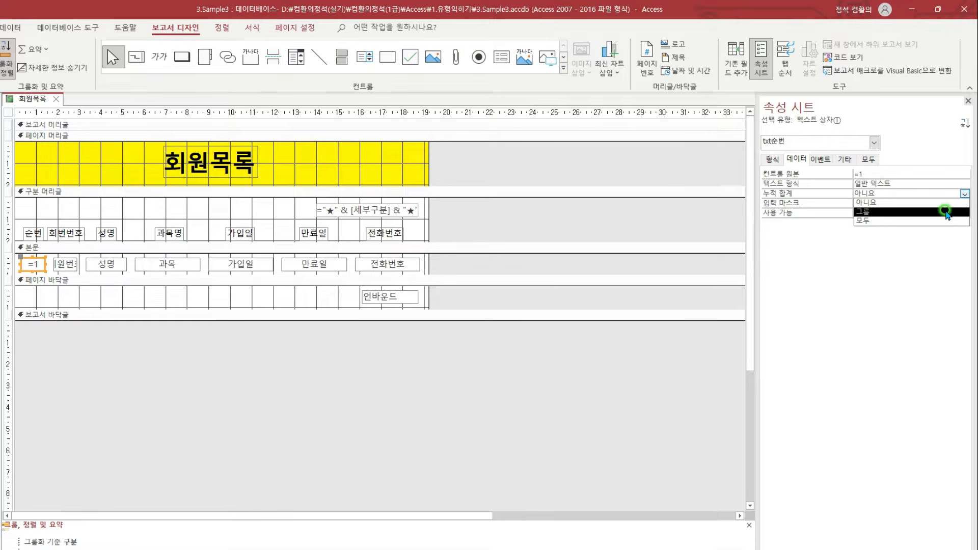
click(945, 213)
drag(820, 175, 879, 180)
drag(760, 188, 889, 199)
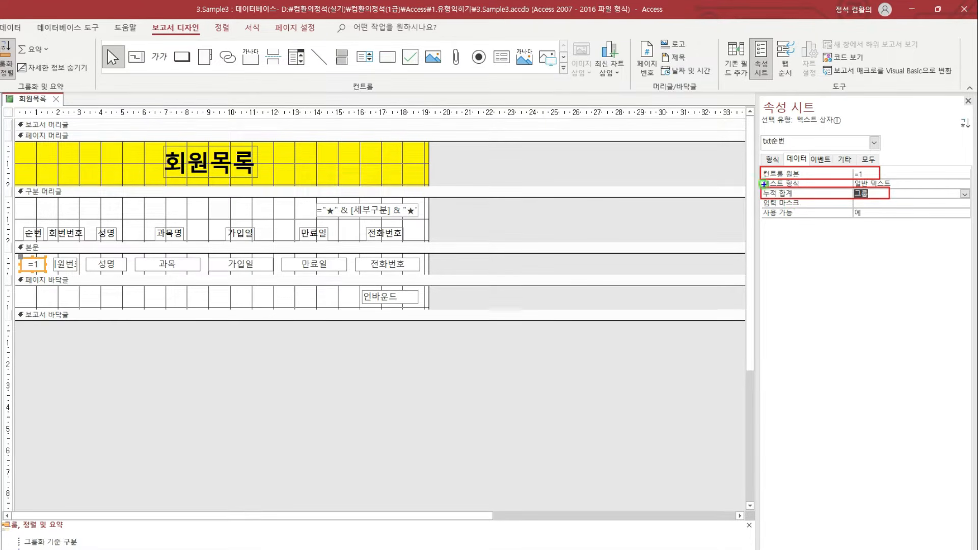
drag(757, 161, 898, 203)
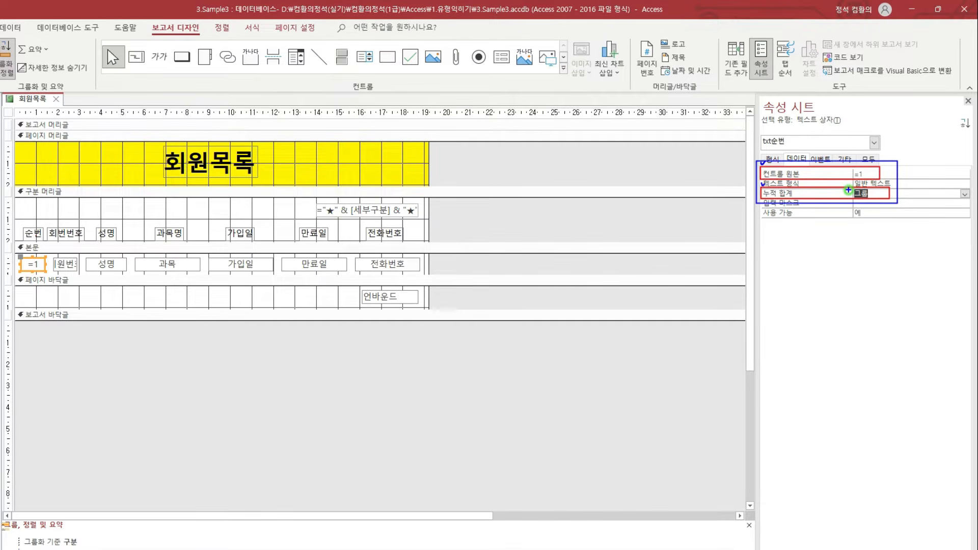
key(Escape)
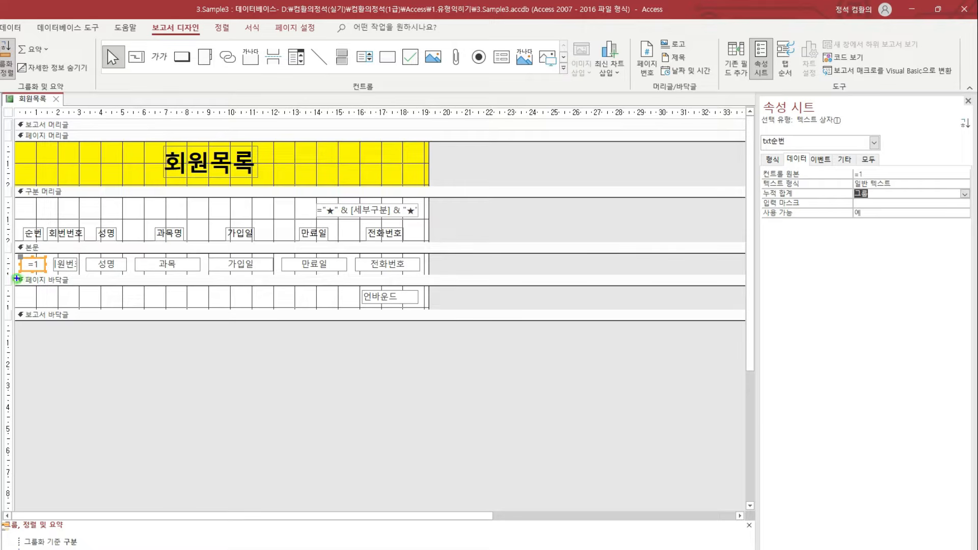
- Set the 컨트롤 원본 of txt페이지 in the 페이지 바닥글 section to =[page] & "/" & [pages] & "page"
mouse_move(14, 276)
mouse_down()
mouse_move(308, 307)
mouse_move(429, 308)
mouse_move(410, 296)
mouse_up()
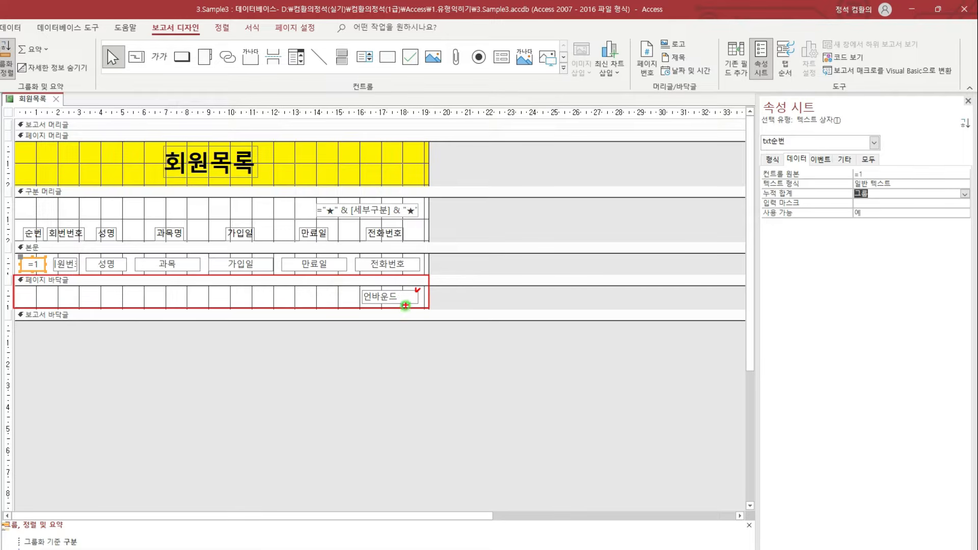
key(Escape)
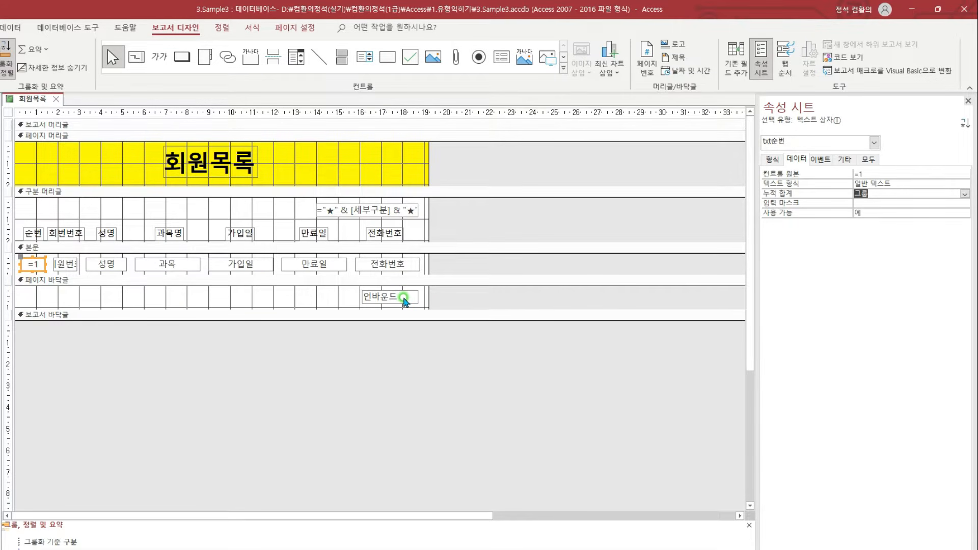
click(404, 299)
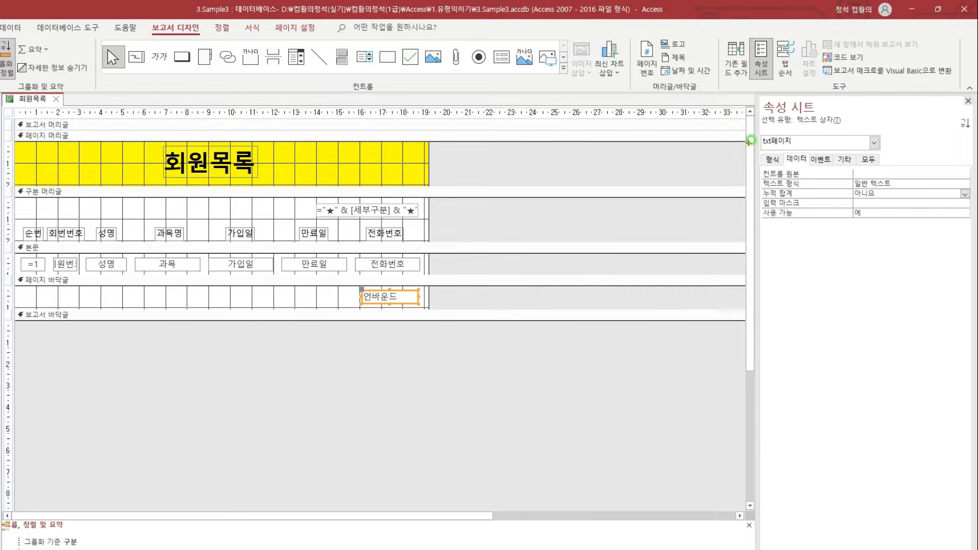
drag(759, 132, 885, 154)
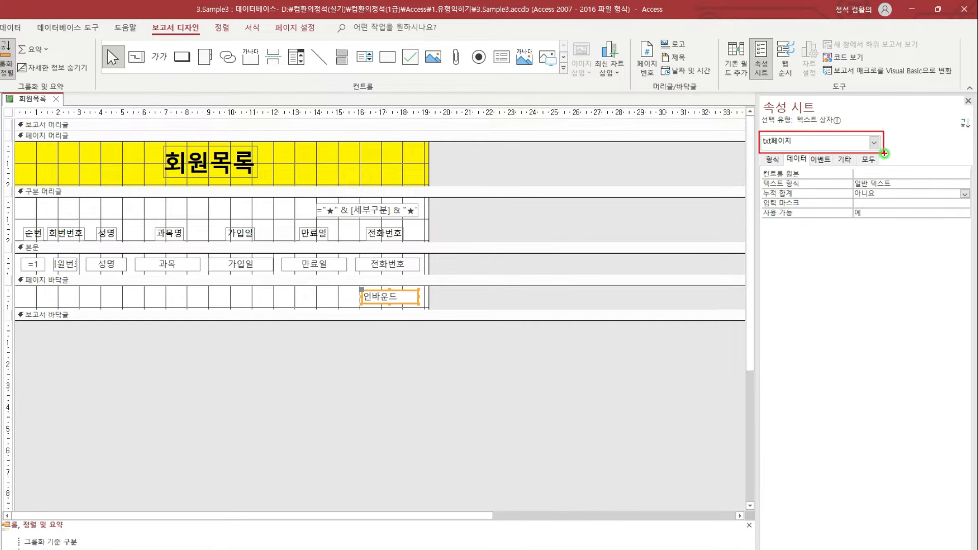
key(Escape)
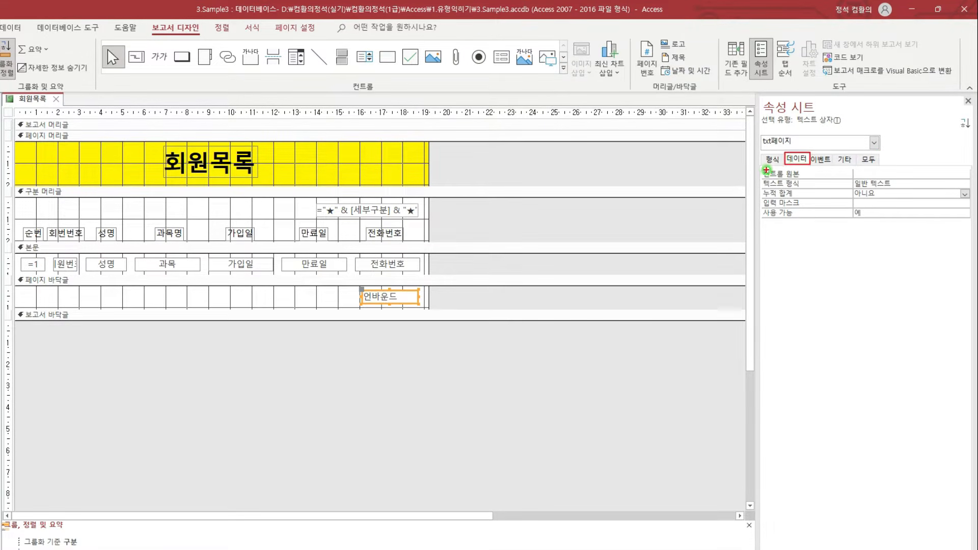
mouse_move(761, 168)
mouse_down()
mouse_move(839, 181)
mouse_move(969, 180)
mouse_up()
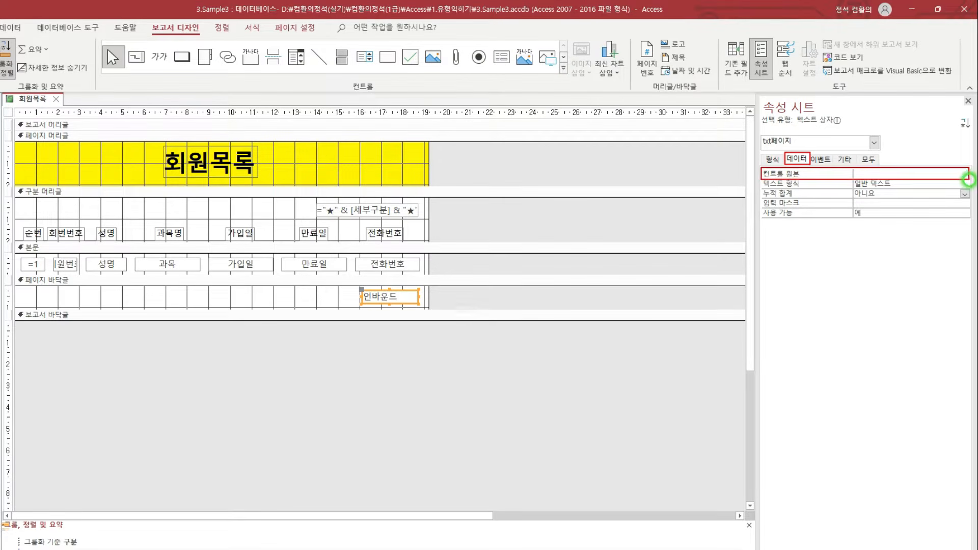
key(Escape)
click(871, 173)
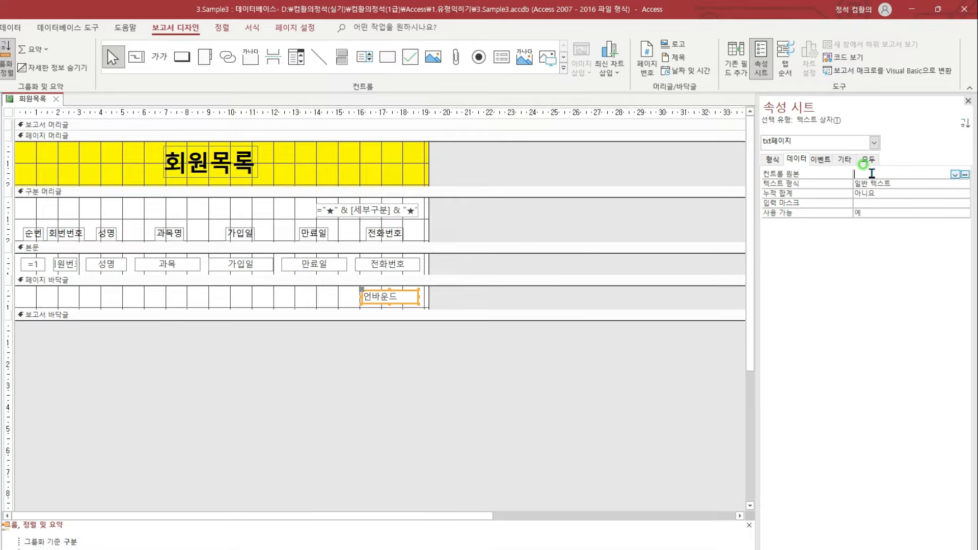
key(shift+F2)
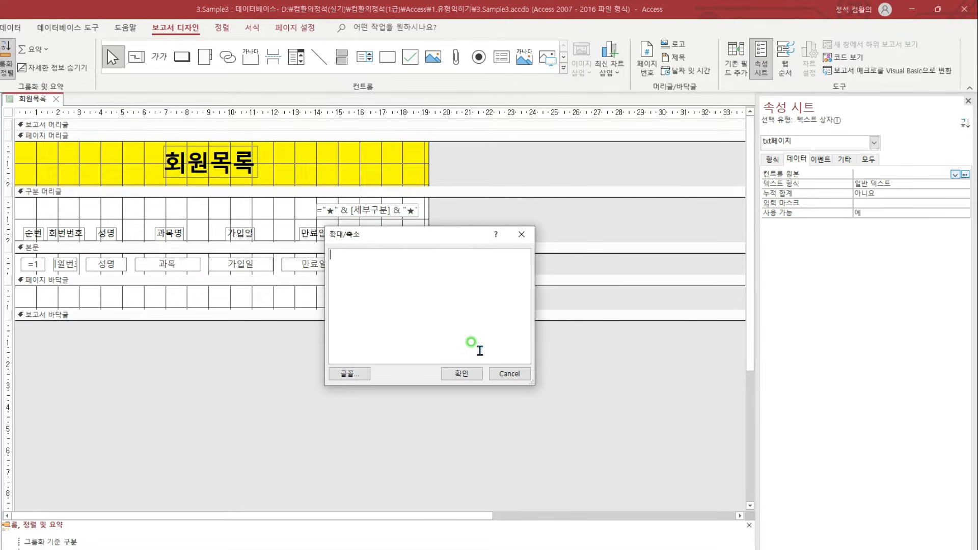
text(=[page] & "/" & [pages])
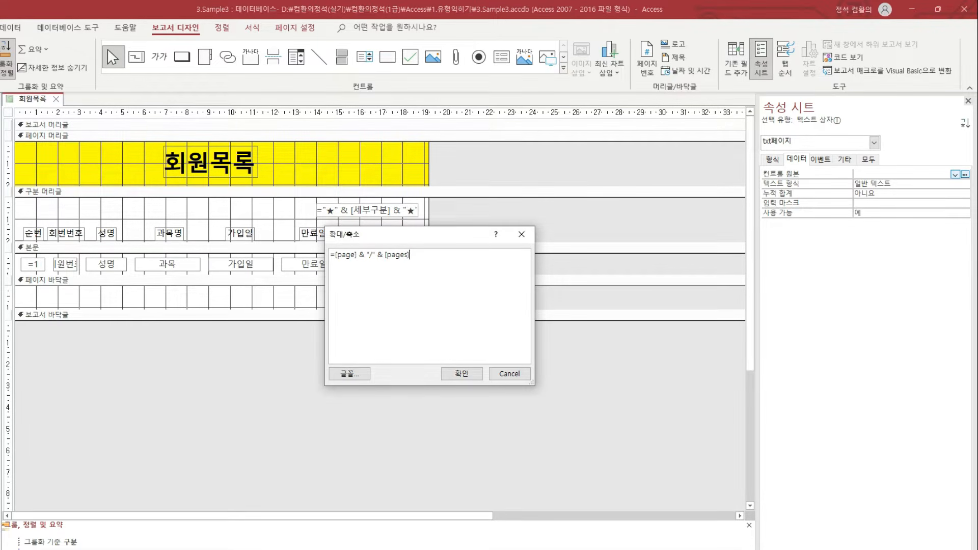
text( & "page")
mouse_move(324, 243)
mouse_down()
mouse_move(450, 265)
mouse_move(459, 232)
mouse_up()
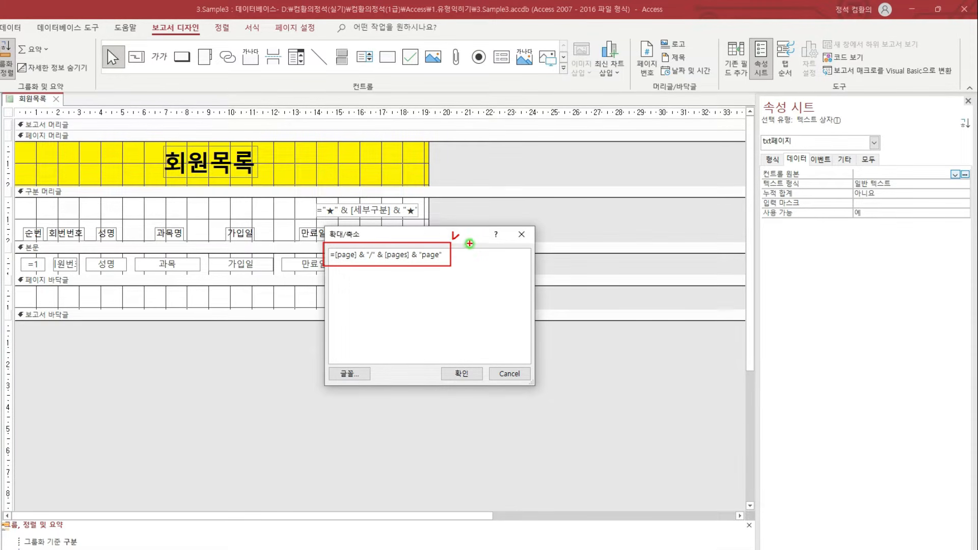
click(462, 373)
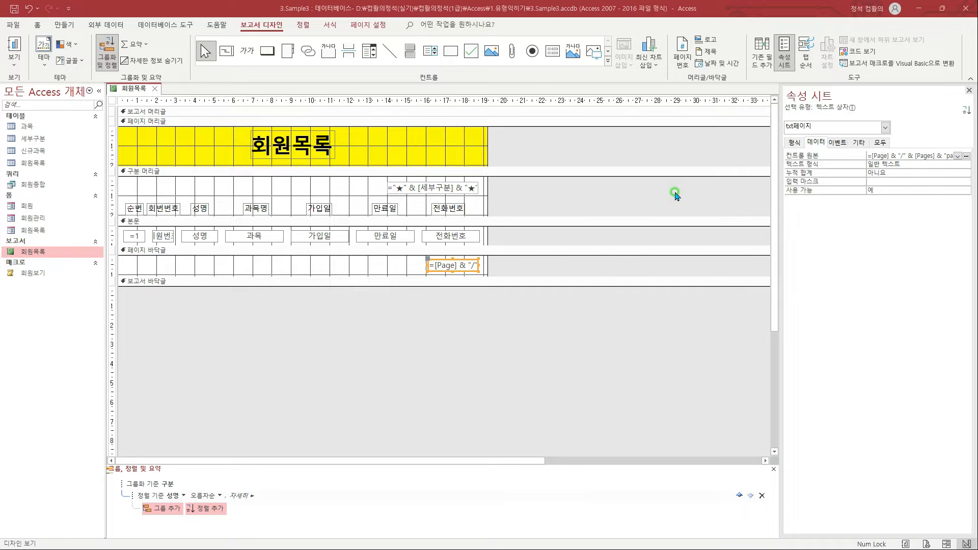
key(ctrl+2)
mouse_move(530, 198)
mouse_down()
mouse_move(581, 240)
mouse_move(591, 264)
mouse_up()
drag(538, 207, 545, 217)
drag(538, 213, 551, 212)
mouse_move(553, 206)
mouse_down()
mouse_move(554, 218)
mouse_move(558, 209)
mouse_up()
mouse_move(563, 205)
mouse_down()
mouse_move(562, 221)
mouse_move(571, 215)
mouse_up()
drag(564, 218, 572, 223)
mouse_move(645, 194)
mouse_down()
mouse_move(702, 270)
mouse_move(664, 206)
mouse_up()
mouse_move(655, 212)
mouse_down()
mouse_move(668, 212)
mouse_move(662, 218)
mouse_up()
mouse_move(668, 206)
mouse_down()
mouse_move(668, 218)
mouse_move(675, 214)
mouse_up()
drag(678, 202, 679, 220)
mouse_move(578, 265)
mouse_down()
mouse_move(647, 280)
mouse_move(654, 269)
mouse_up()
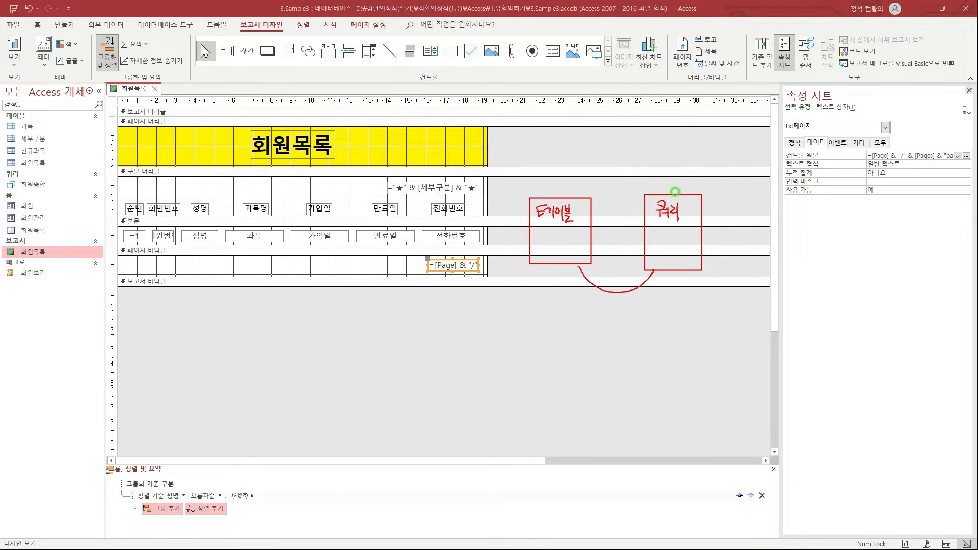
mouse_move(610, 292)
mouse_down()
mouse_move(592, 338)
mouse_move(599, 332)
mouse_move(611, 422)
mouse_up()
mouse_move(580, 371)
mouse_down()
mouse_move(591, 370)
mouse_move(589, 391)
mouse_up()
mouse_move(627, 296)
mouse_down()
mouse_move(668, 388)
mouse_move(703, 436)
mouse_up()
drag(651, 374, 658, 386)
drag(652, 383, 658, 382)
drag(651, 394, 671, 388)
mouse_move(670, 376)
mouse_down()
mouse_move(667, 391)
mouse_move(680, 385)
mouse_up()
drag(680, 378, 680, 395)
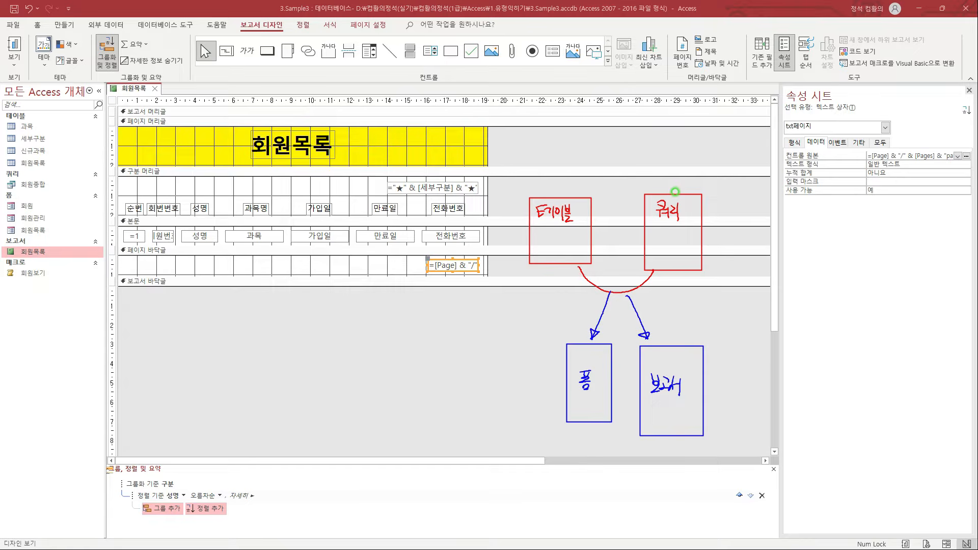
mouse_move(702, 337)
mouse_down()
mouse_move(709, 348)
mouse_move(713, 336)
mouse_up()
key(Escape)
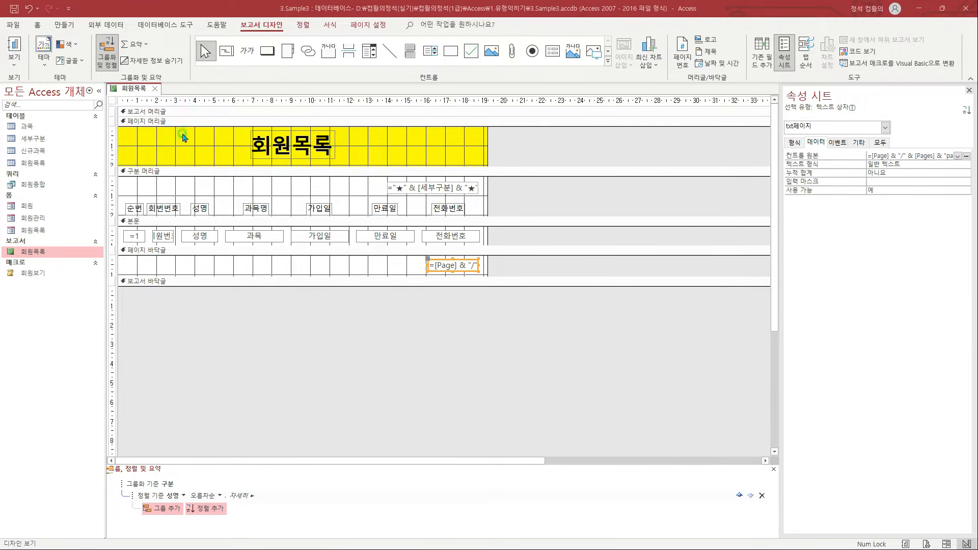
- Check the report's 레코드 원본 property, and open the 회원종합 query to view its 세부구분 field
click(113, 100)
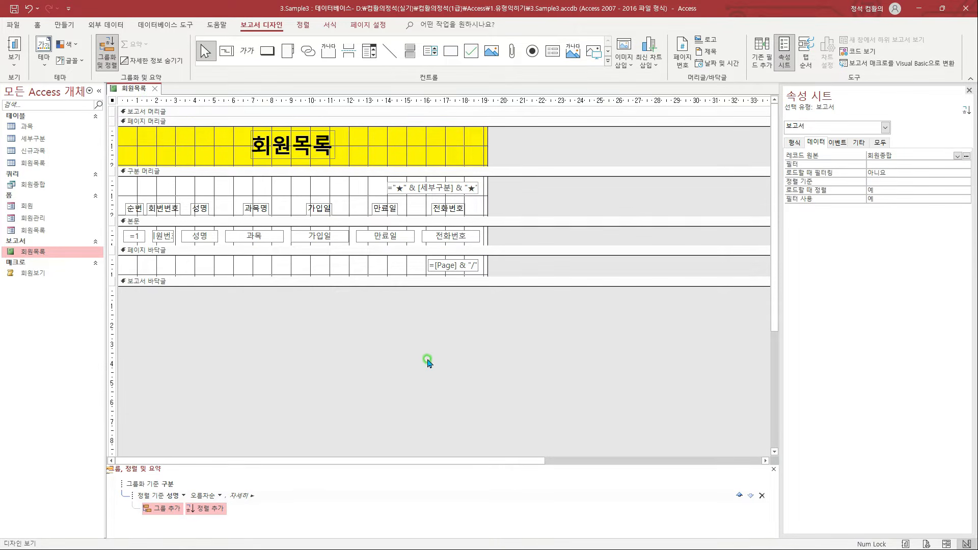
drag(780, 114, 904, 134)
drag(782, 149, 907, 161)
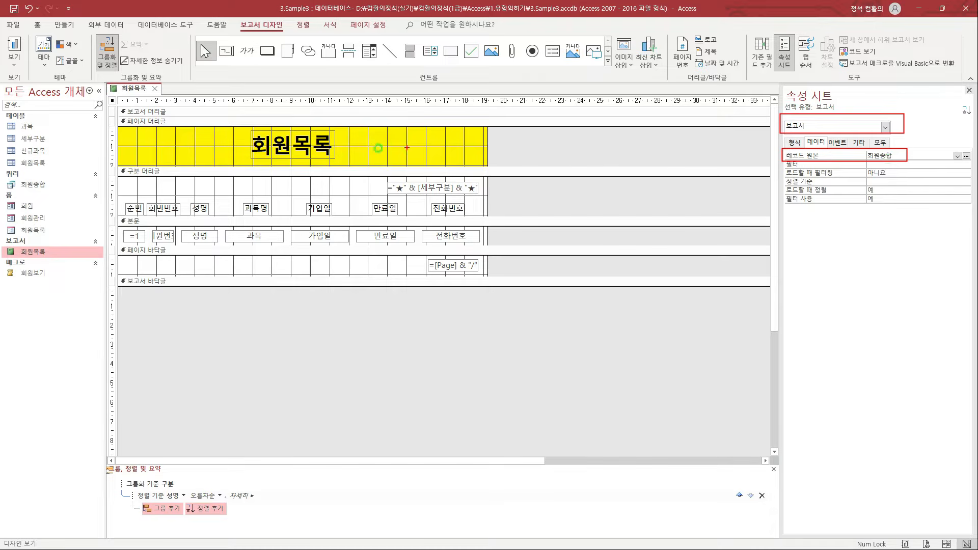
mouse_move(1, 84)
mouse_down()
mouse_move(105, 270)
mouse_move(105, 297)
mouse_up()
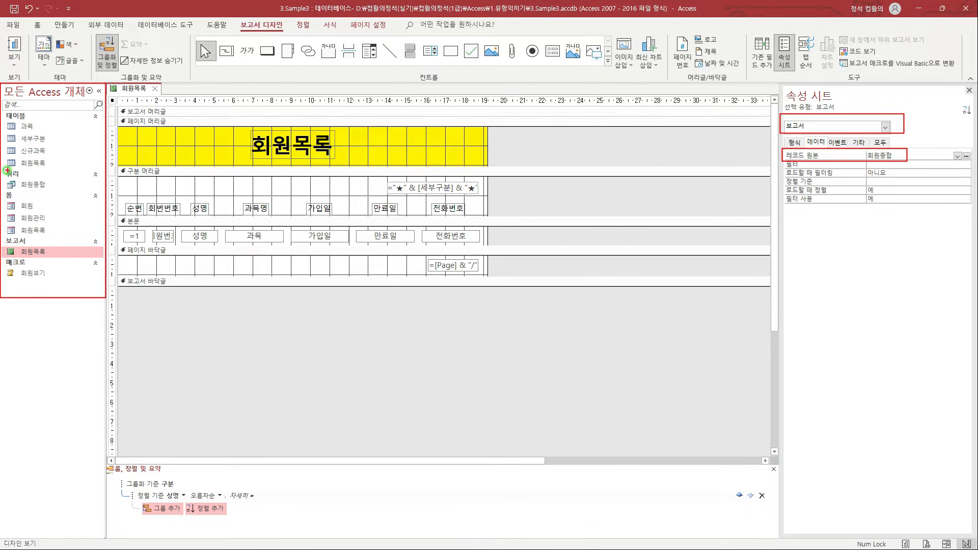
mouse_move(2, 167)
mouse_down()
mouse_move(82, 192)
mouse_move(48, 182)
mouse_move(93, 227)
mouse_move(55, 252)
mouse_up()
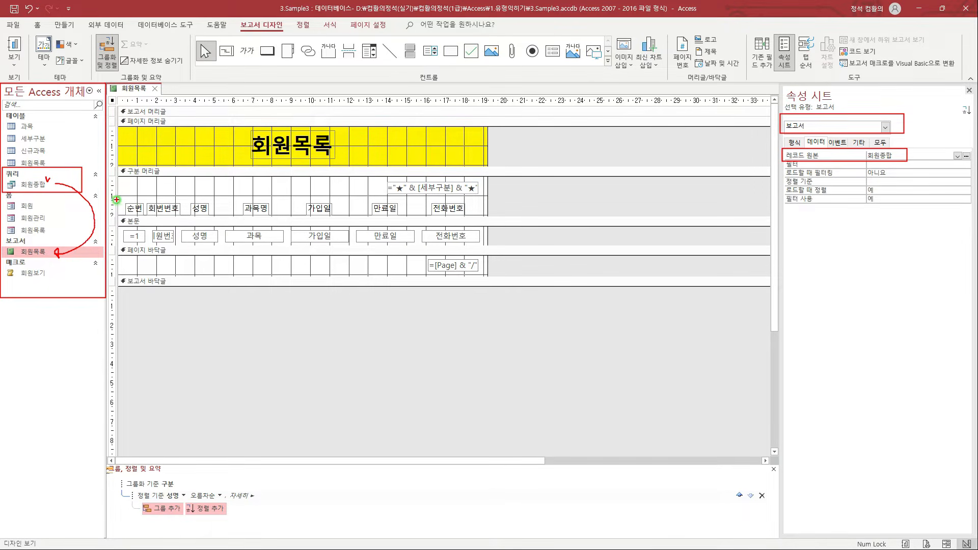
double_click(56, 185)
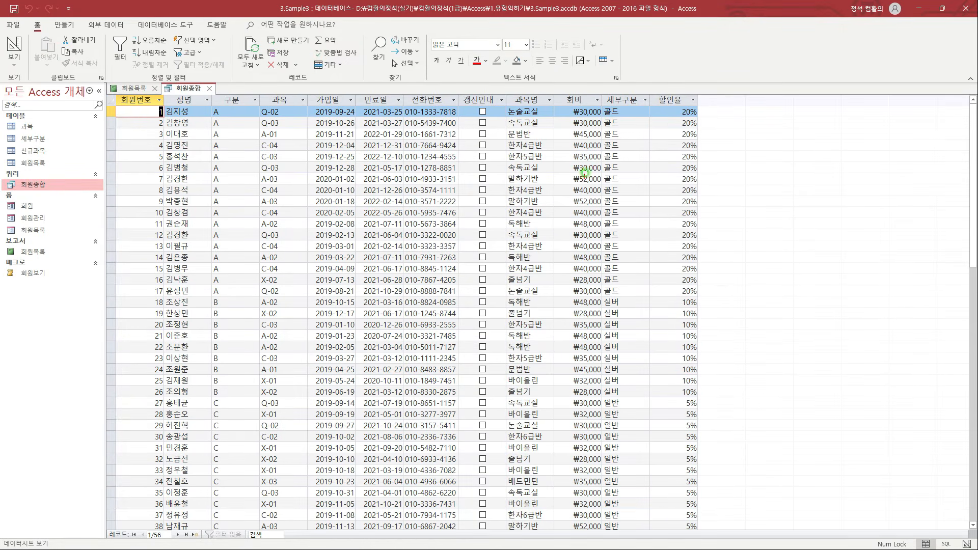
mouse_move(600, 94)
mouse_down()
mouse_move(632, 203)
mouse_move(660, 401)
mouse_move(652, 511)
mouse_up()
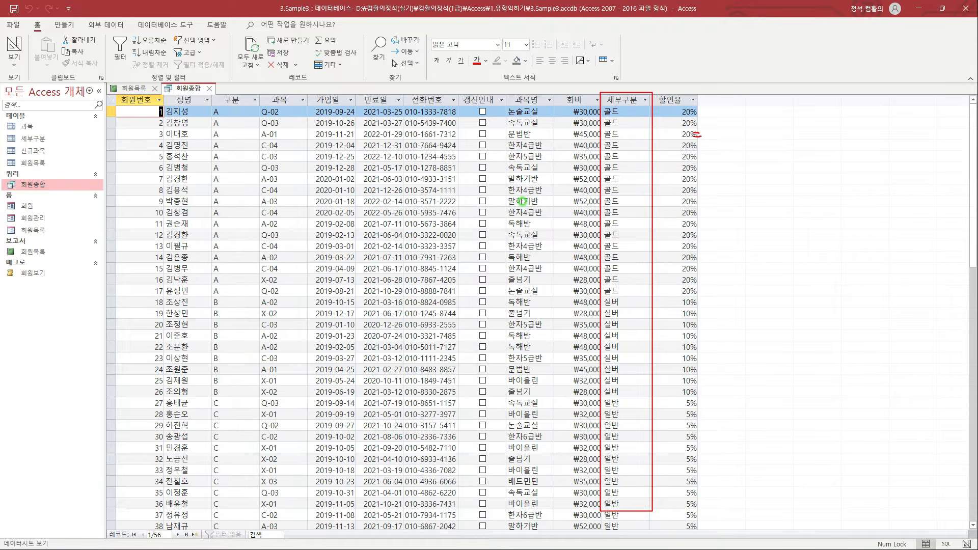
drag(717, 123, 717, 125)
mouse_move(737, 122)
mouse_down()
mouse_move(719, 135)
mouse_move(765, 120)
mouse_move(768, 142)
mouse_move(783, 133)
mouse_move(791, 141)
mouse_up()
mouse_move(795, 121)
mouse_down()
mouse_move(791, 136)
mouse_move(805, 148)
mouse_move(814, 130)
mouse_up()
mouse_move(803, 134)
mouse_down()
mouse_move(820, 133)
mouse_move(811, 146)
mouse_up()
drag(815, 121, 831, 133)
mouse_move(826, 133)
mouse_down()
mouse_move(826, 143)
mouse_move(840, 134)
mouse_up()
mouse_move(829, 139)
mouse_down()
mouse_move(843, 148)
mouse_move(880, 118)
mouse_move(887, 143)
mouse_up()
drag(886, 119, 928, 121)
drag(934, 113, 932, 120)
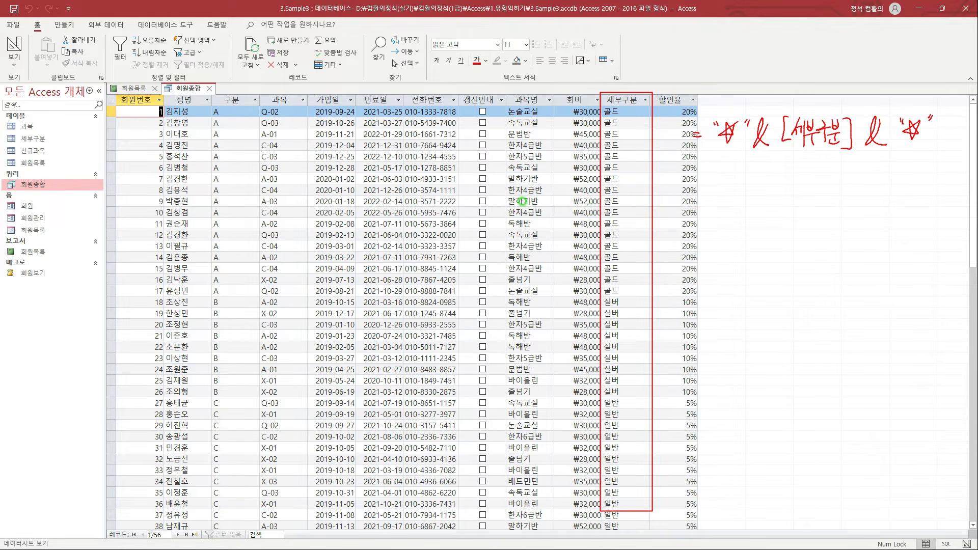
drag(770, 155, 860, 155)
mouse_move(651, 106)
mouse_down()
mouse_move(631, 94)
mouse_move(698, 118)
mouse_move(769, 205)
mouse_move(796, 157)
mouse_up()
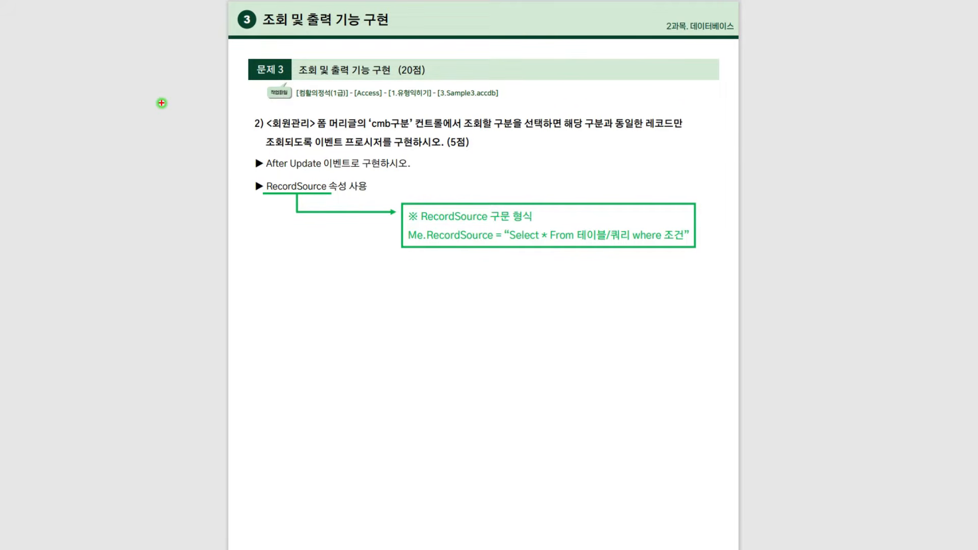
drag(183, 117, 191, 125)
mouse_move(183, 124)
mouse_down()
mouse_move(194, 120)
mouse_move(188, 133)
mouse_up()
drag(181, 135, 206, 114)
drag(199, 116, 220, 137)
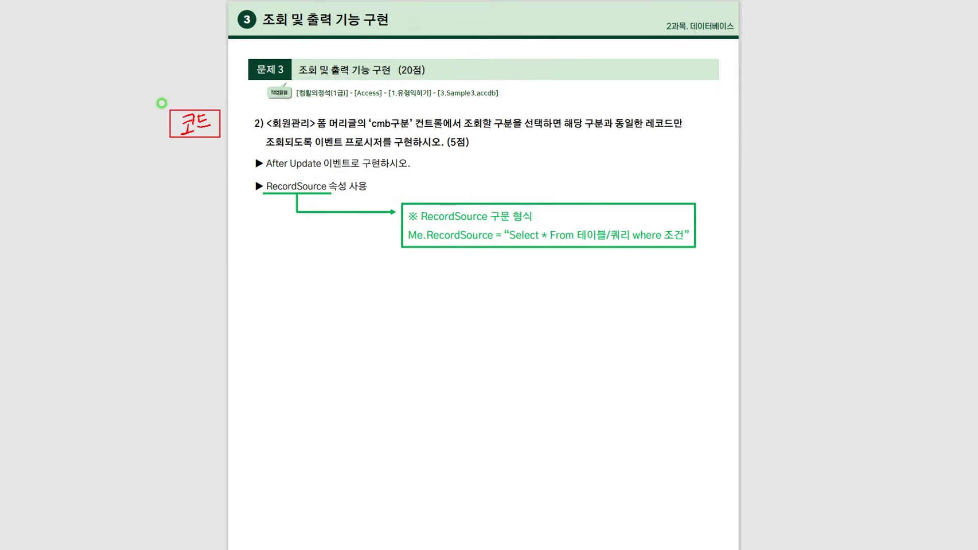
mouse_move(268, 129)
mouse_down()
mouse_move(355, 129)
mouse_move(409, 110)
mouse_up()
mouse_move(365, 113)
mouse_down()
mouse_move(414, 134)
mouse_move(673, 131)
mouse_up()
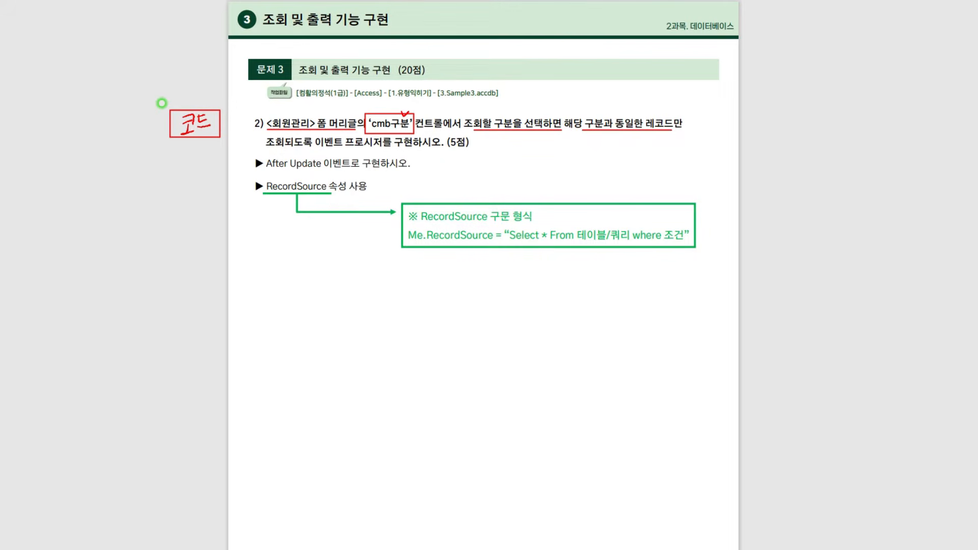
drag(330, 148, 431, 148)
drag(266, 169, 385, 169)
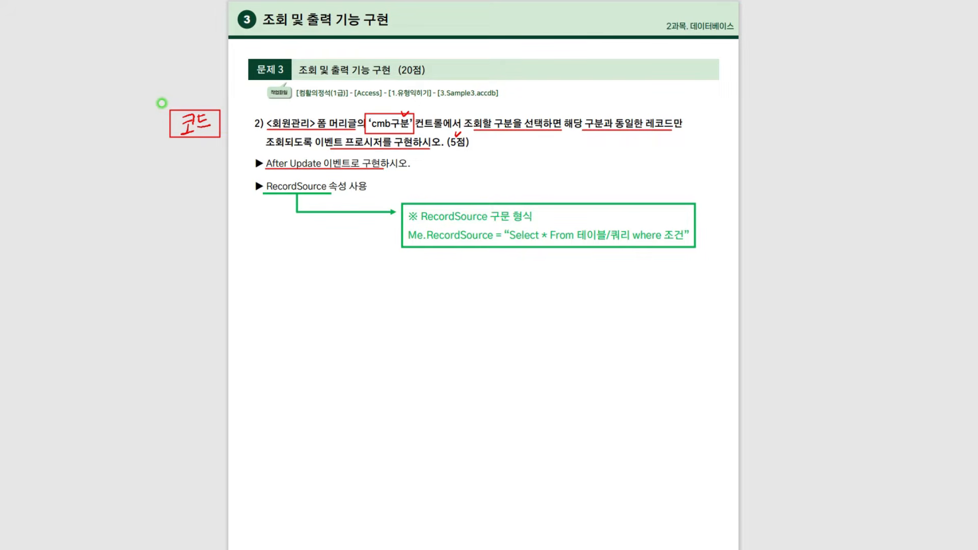
mouse_move(725, 73)
mouse_down()
mouse_move(715, 86)
mouse_move(726, 91)
mouse_up()
mouse_move(731, 71)
mouse_down()
mouse_move(731, 93)
mouse_move(748, 92)
mouse_up()
drag(751, 71, 747, 92)
drag(749, 87, 758, 91)
drag(327, 174, 333, 173)
mouse_move(422, 182)
mouse_down()
mouse_move(427, 200)
mouse_move(435, 195)
mouse_up()
mouse_move(438, 184)
mouse_down()
mouse_move(440, 202)
mouse_move(449, 190)
mouse_move(436, 175)
mouse_move(453, 196)
mouse_up()
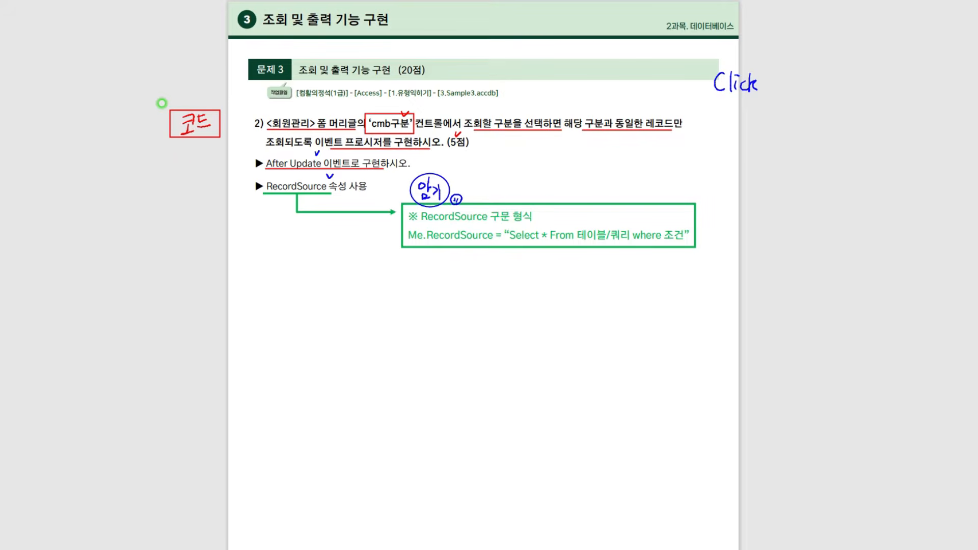
drag(444, 219, 510, 224)
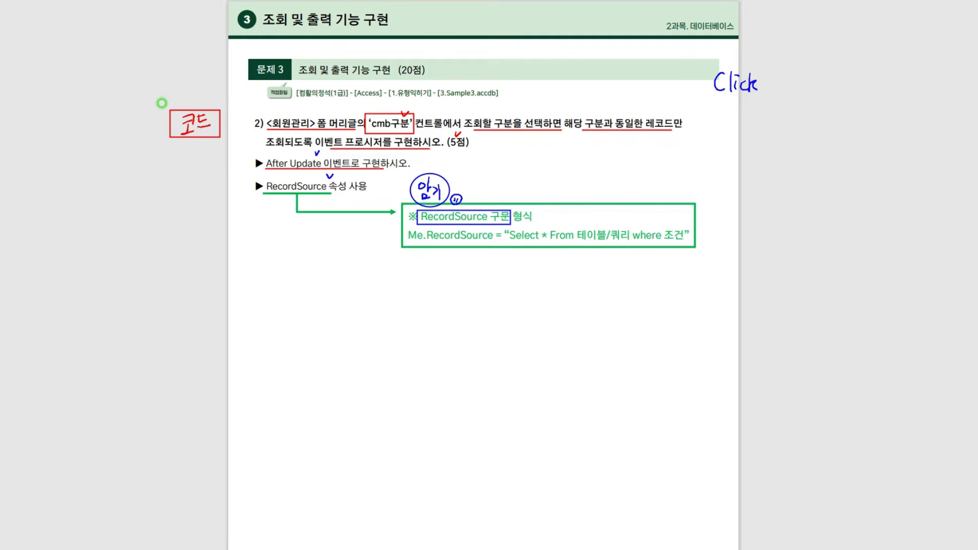
drag(563, 200, 586, 172)
mouse_move(608, 171)
mouse_down()
mouse_move(609, 153)
mouse_move(627, 170)
mouse_up()
click(629, 170)
drag(637, 171, 659, 169)
drag(662, 163, 669, 163)
drag(673, 163, 677, 172)
drag(690, 152, 682, 168)
drag(694, 161, 712, 163)
drag(717, 163, 725, 170)
drag(731, 163, 736, 162)
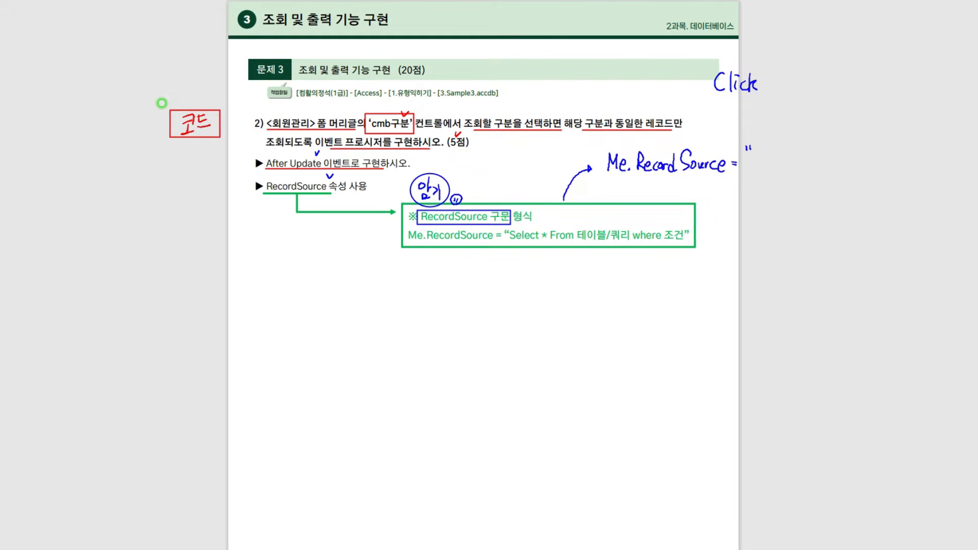
mouse_move(764, 150)
mouse_down()
mouse_move(756, 167)
mouse_move(778, 168)
mouse_up()
drag(779, 162, 791, 167)
drag(795, 160, 823, 164)
drag(850, 144, 837, 167)
drag(834, 157, 868, 161)
drag(889, 149, 910, 162)
mouse_move(910, 148)
mouse_down()
mouse_move(912, 167)
mouse_move(923, 157)
mouse_up()
drag(916, 160, 920, 168)
drag(935, 146, 937, 155)
mouse_move(931, 155)
mouse_down()
mouse_move(947, 154)
mouse_move(944, 161)
mouse_up()
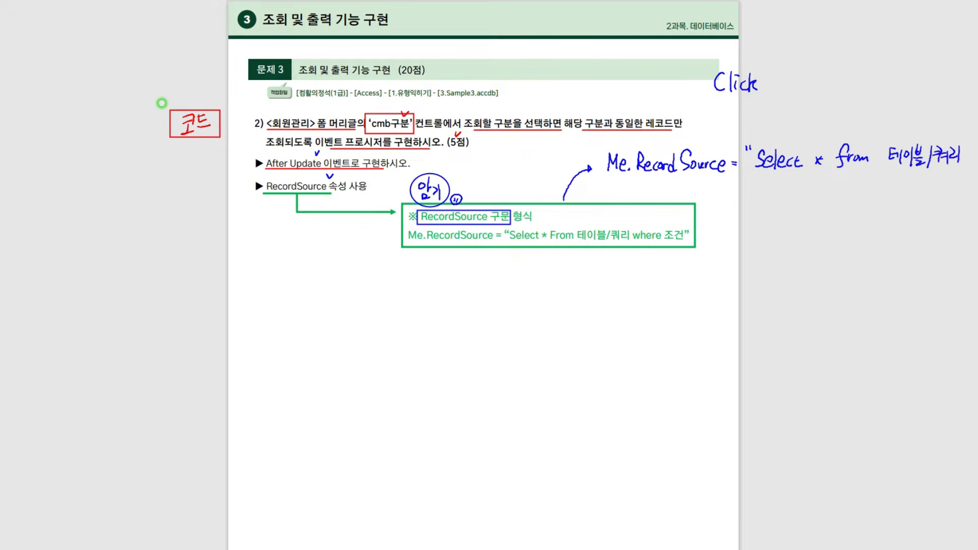